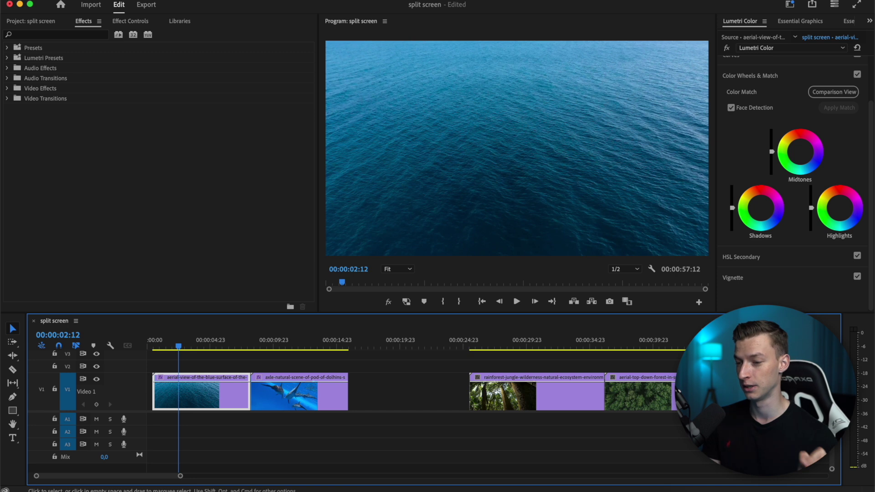
# - Move the dolphins clip from V1 to V2 at 00:00:00:00, directly above the ocean aerial clip
pyautogui.click(284, 401)
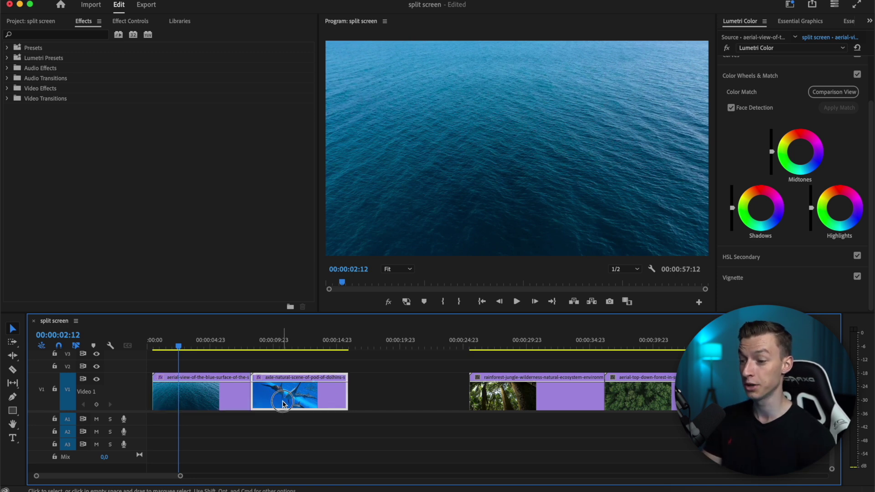
pyautogui.click(186, 387)
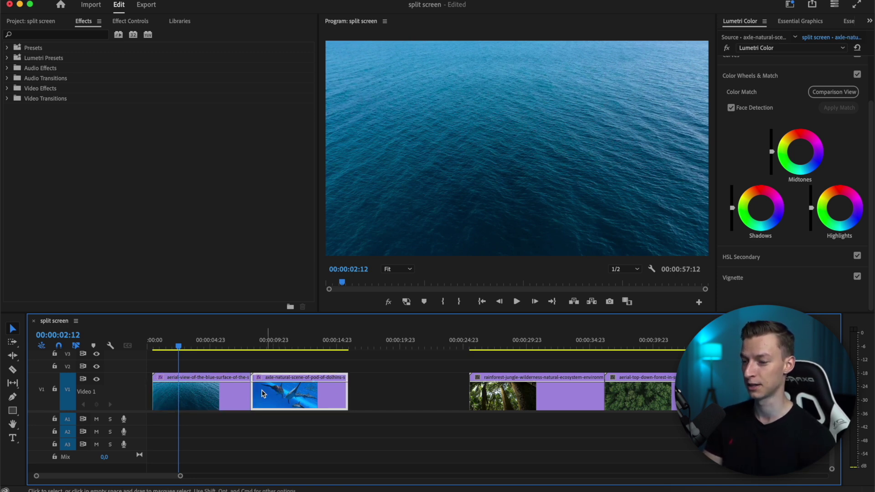
pyautogui.click(273, 392)
pyautogui.click(178, 343)
pyautogui.moveTo(178, 343); pyautogui.dragTo(202, 357)
pyautogui.moveTo(277, 395); pyautogui.dragTo(222, 362)
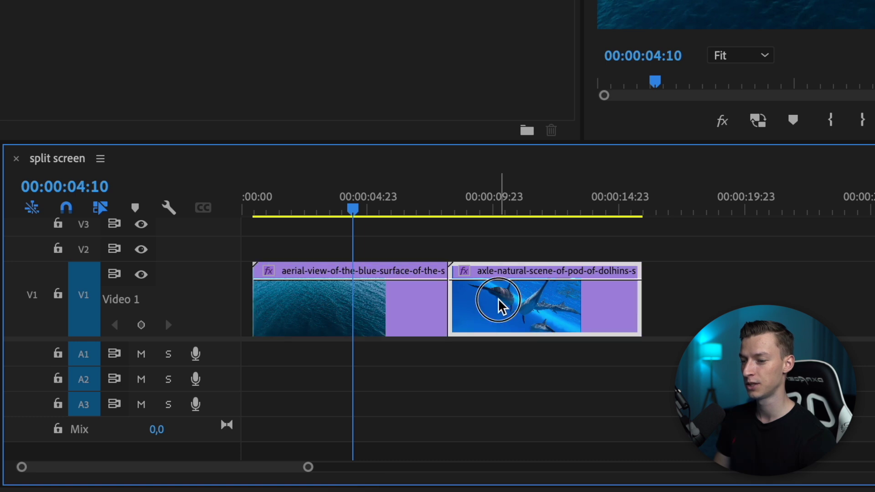
pyautogui.moveTo(393, 240); pyautogui.dragTo(319, 250)
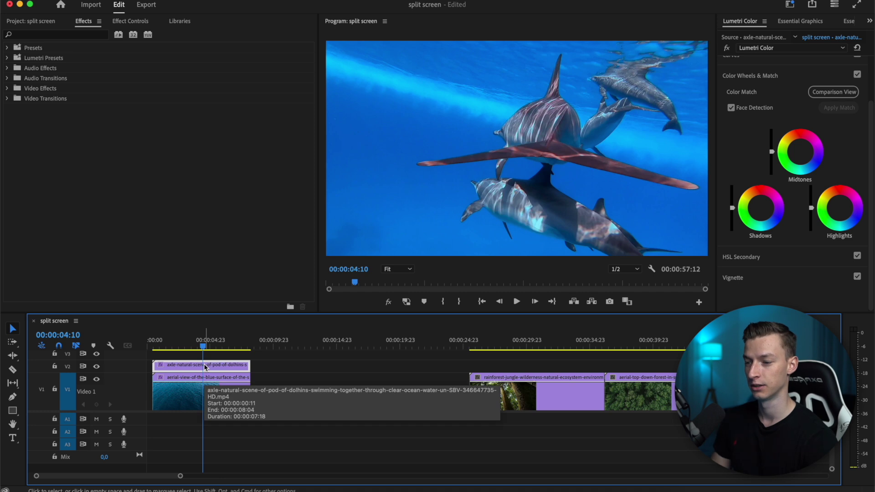
# - Search the effects for 'crop' and apply the Crop effect to the V2 dolphins clip
pyautogui.click(137, 23)
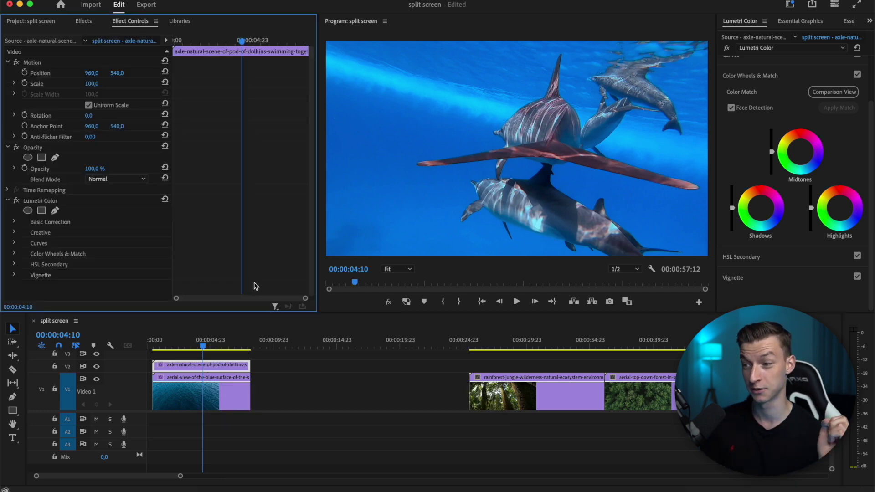
pyautogui.click(85, 22)
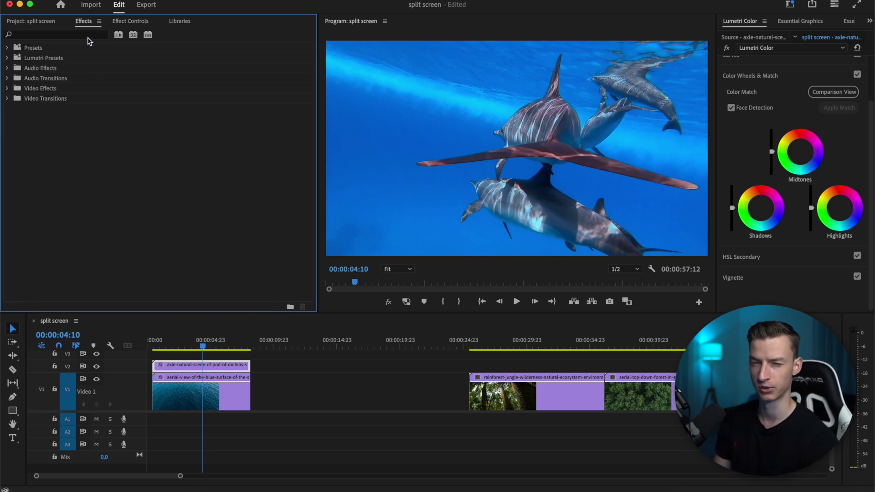
pyautogui.click(88, 36)
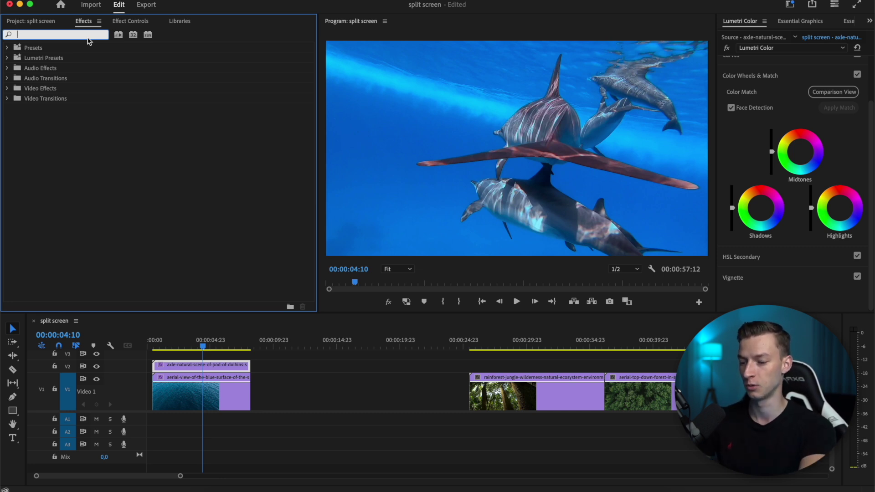
pyautogui.write('crop')
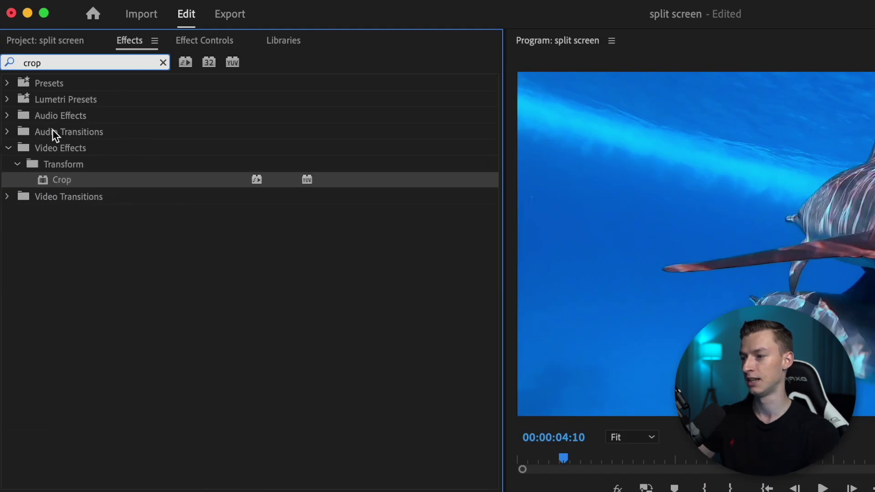
pyautogui.moveTo(132, 180); pyautogui.dragTo(318, 491)
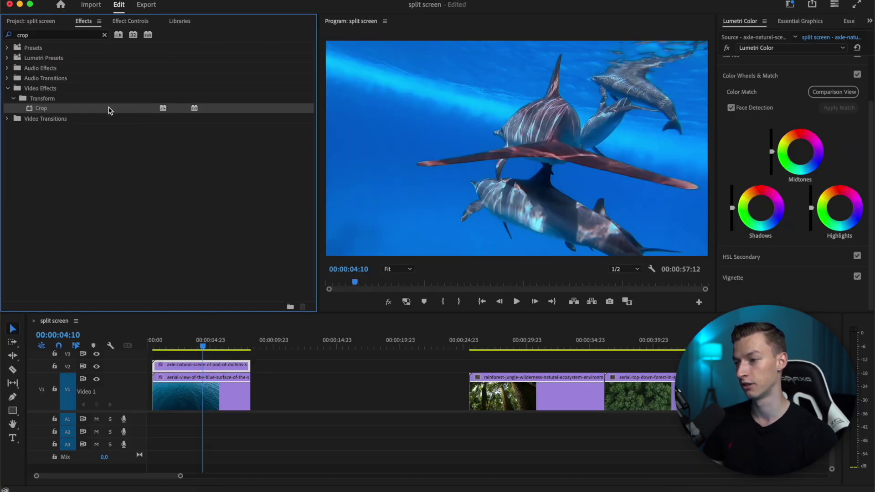
pyautogui.moveTo(110, 111); pyautogui.dragTo(206, 365)
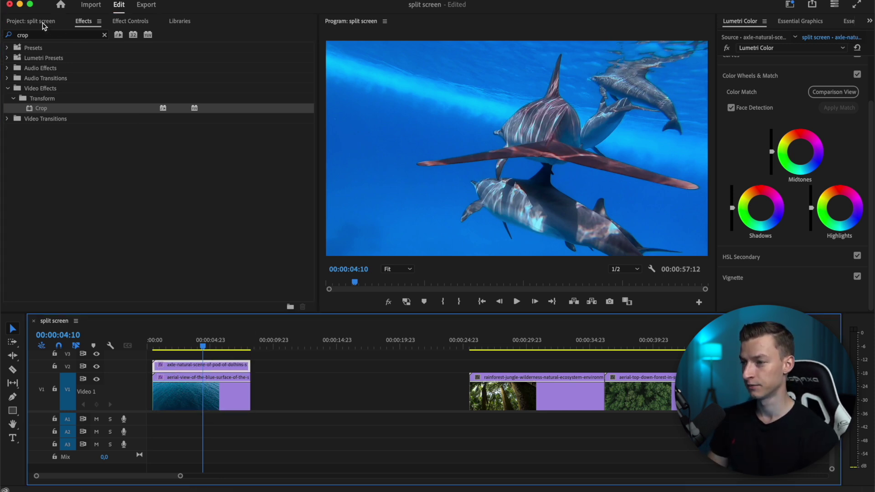
# - Set the dolphins clip's Crop Left to 50% so ocean and dolphins sit side by side
pyautogui.click(138, 21)
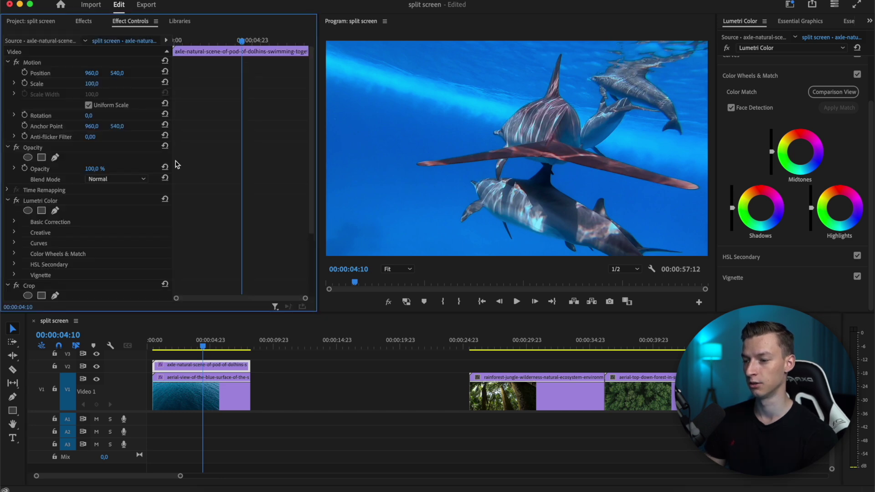
pyautogui.click(184, 365)
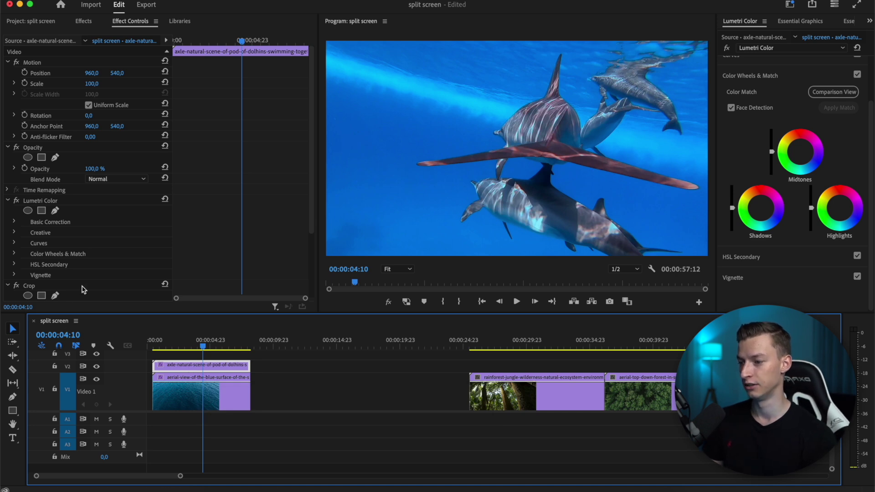
pyautogui.scroll(-3, 84, 290)
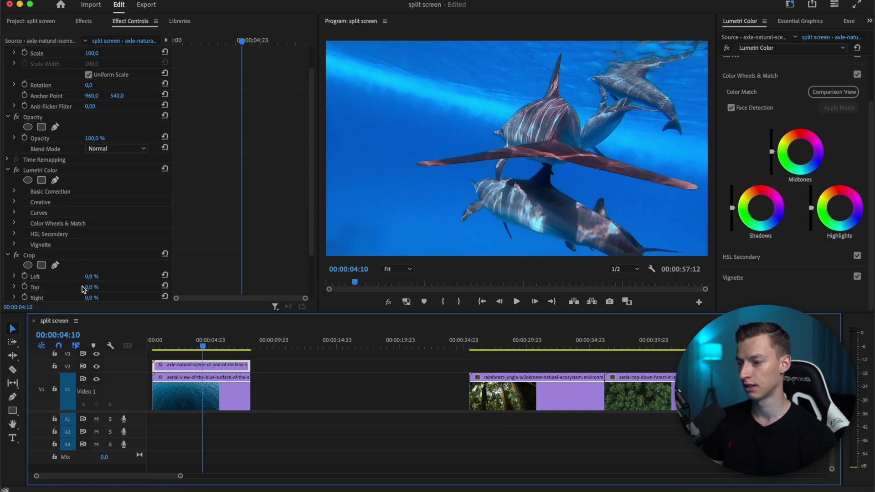
pyautogui.scroll(-5, 83, 289)
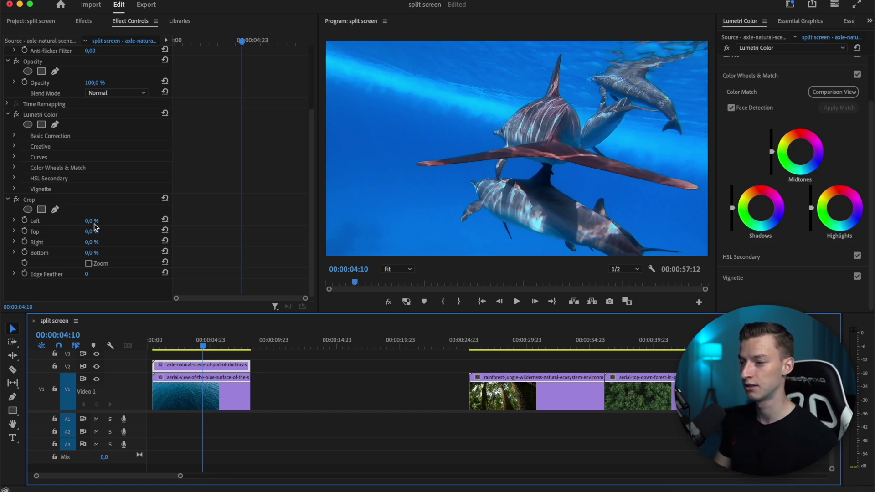
pyautogui.click(94, 221)
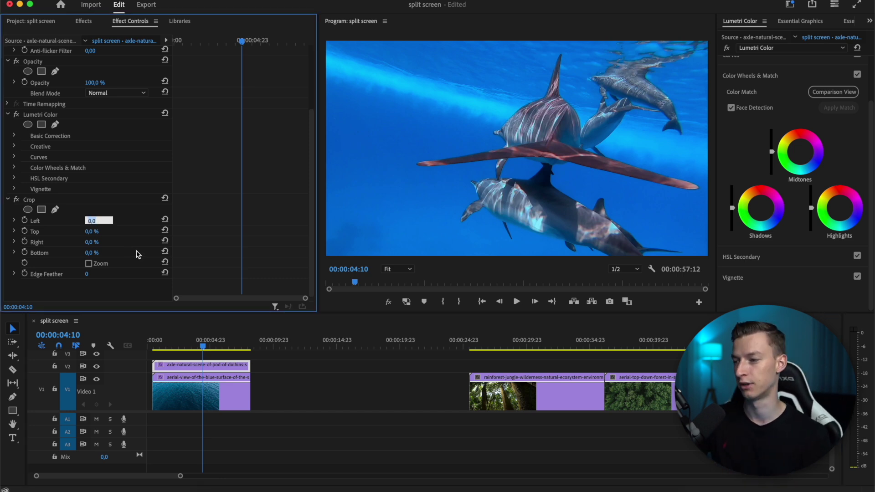
pyautogui.press('Return')
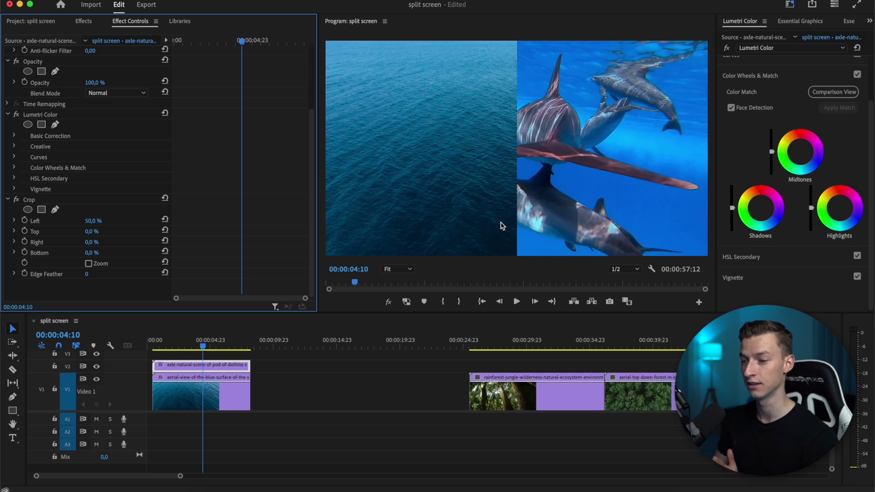
pyautogui.click(219, 367)
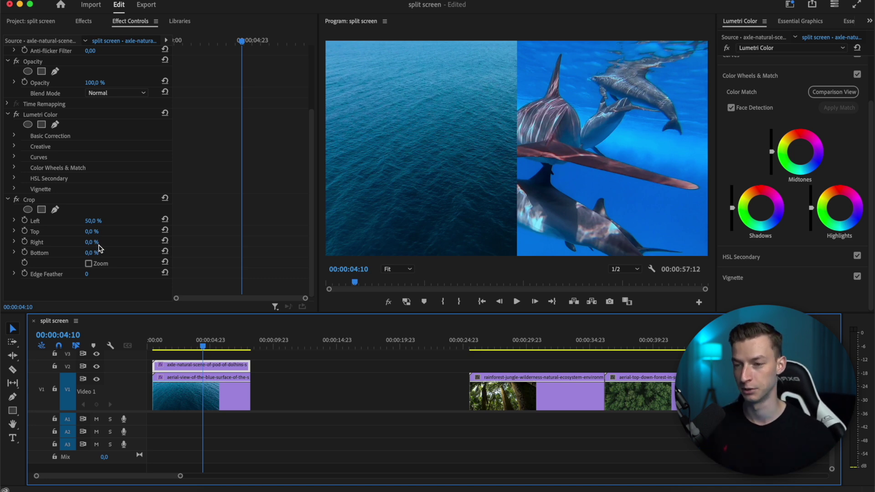
# - Play back the side-by-side split from near the sequence start
pyautogui.click(168, 342)
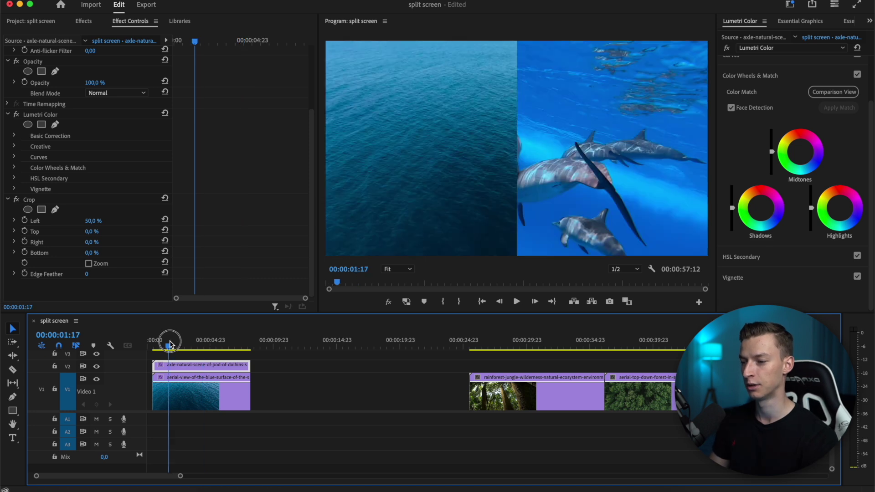
pyautogui.press('space')
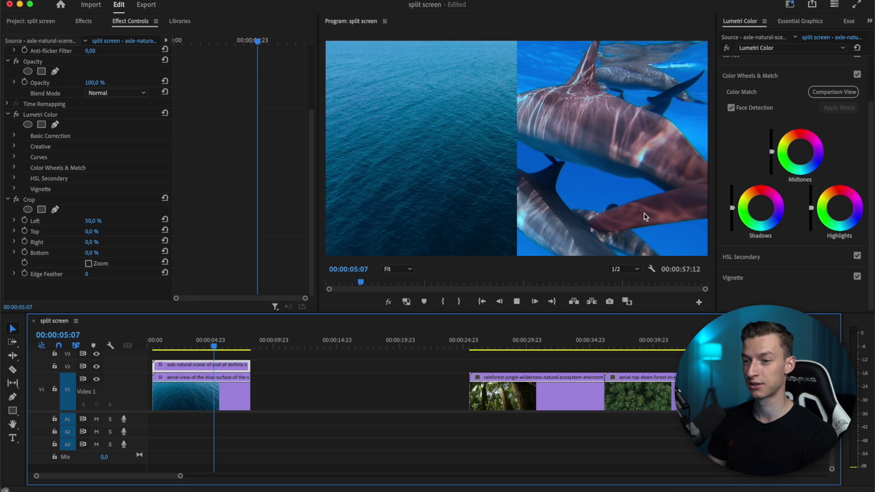
pyautogui.press('space')
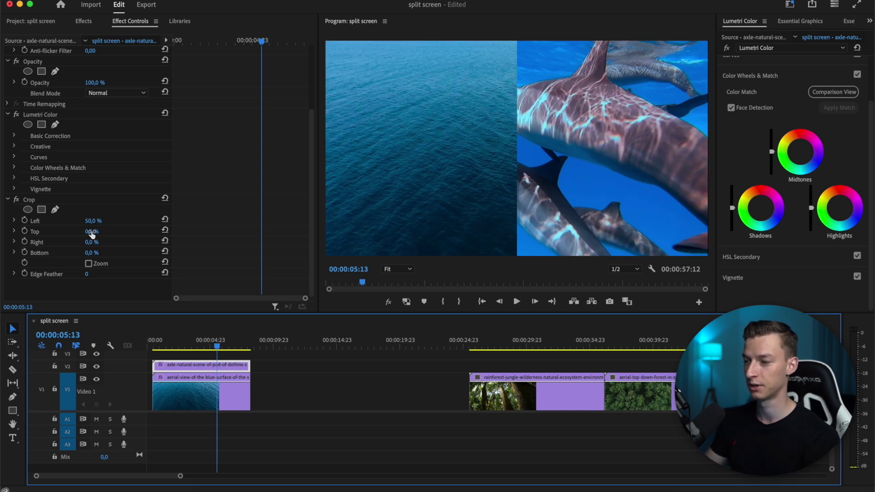
# - Reset Crop Left to 0% and set Crop Top to 50%, then play the top/bottom split
pyautogui.click(98, 222)
pyautogui.write('0')
pyautogui.press('Return')
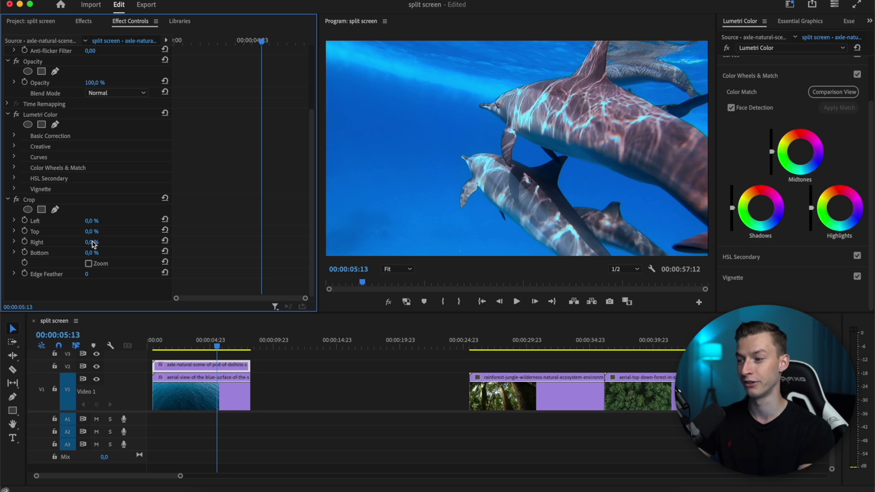
pyautogui.click(99, 232)
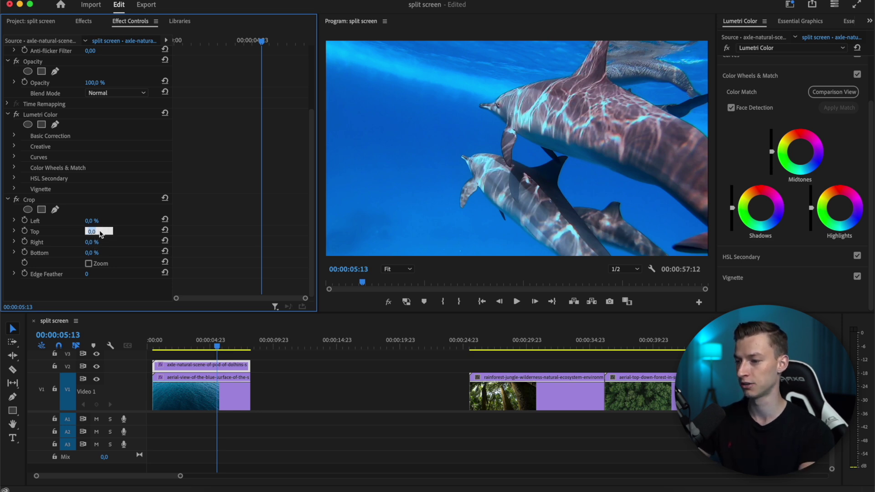
pyautogui.press('Return')
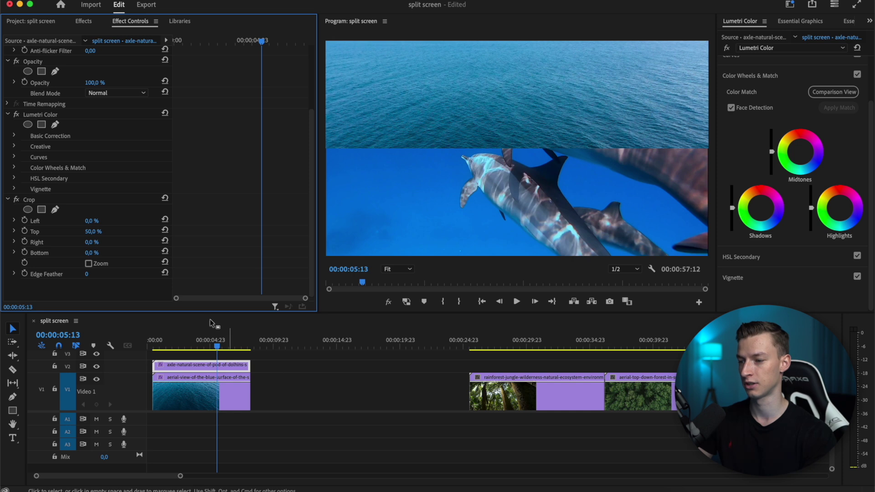
pyautogui.click(166, 335)
pyautogui.press('space')
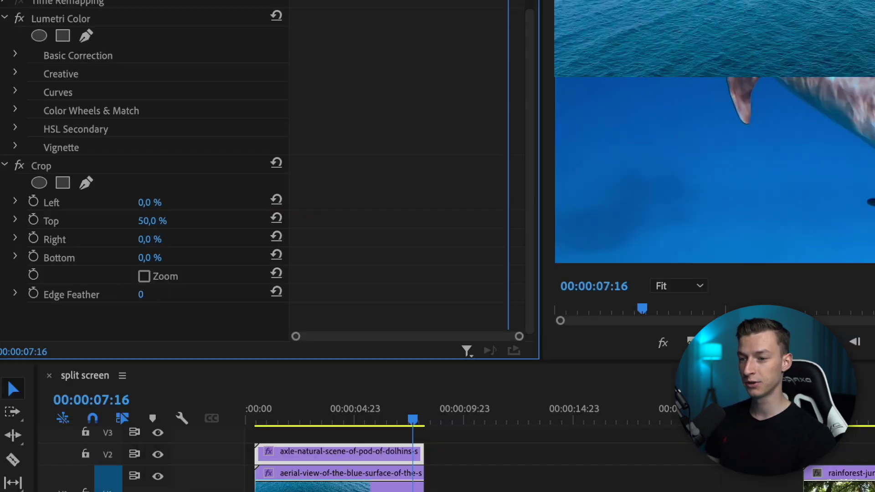
# - Feather the crop edge to 254, move the dolphins clip to Position Y 687, and play from the start
pyautogui.moveTo(141, 295); pyautogui.dragTo(243, 294)
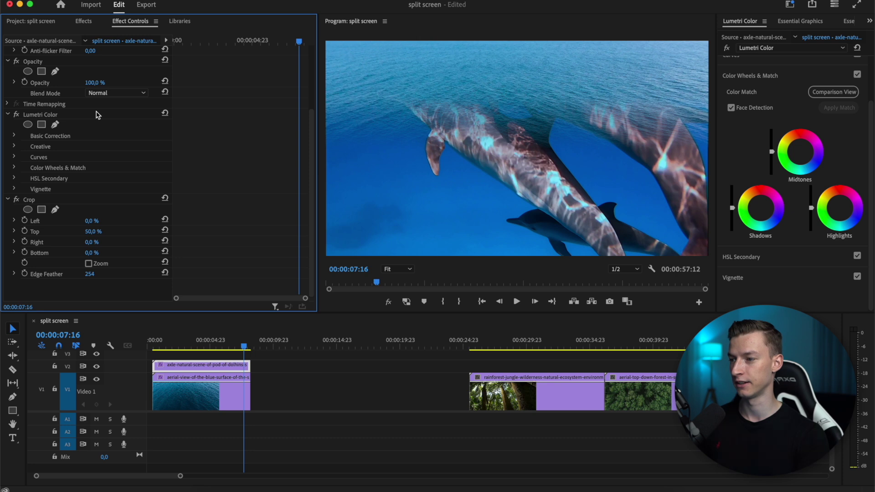
pyautogui.scroll(5, 116, 107)
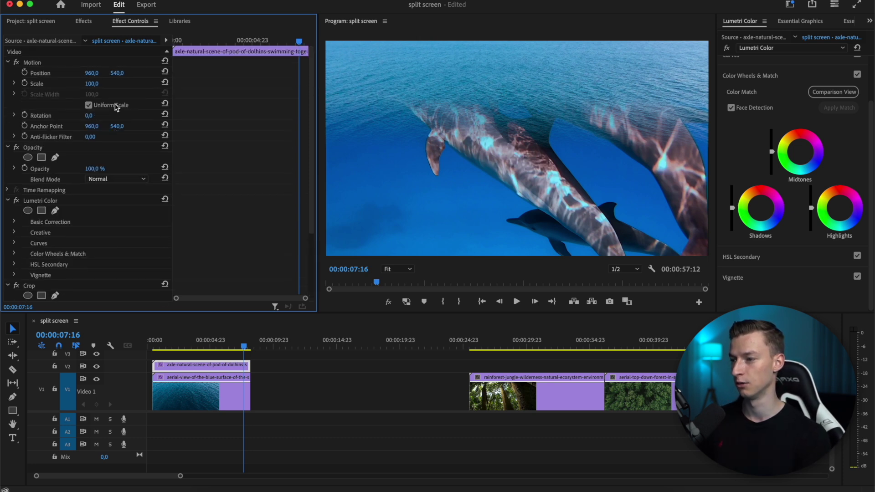
pyautogui.moveTo(119, 74)
pyautogui.mouseDown()
pyautogui.moveTo(154, 73)
pyautogui.moveTo(122, 74)
pyautogui.mouseUp()
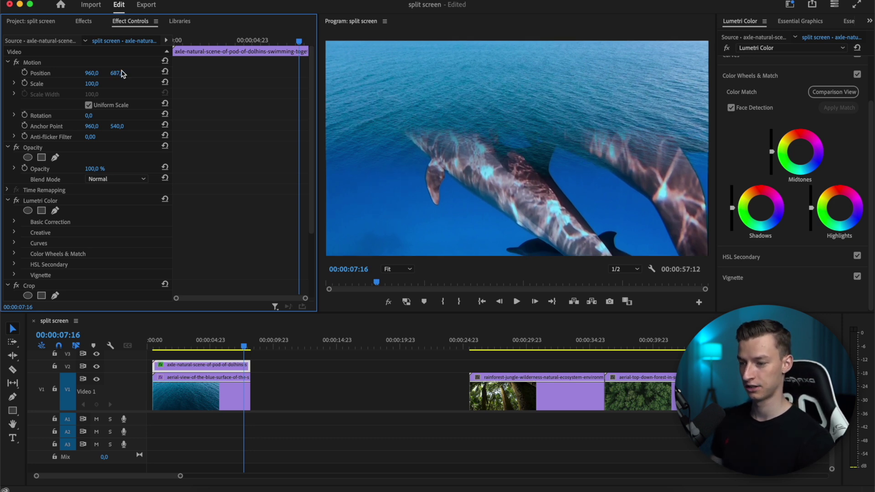
pyautogui.click(155, 343)
pyautogui.press('space')
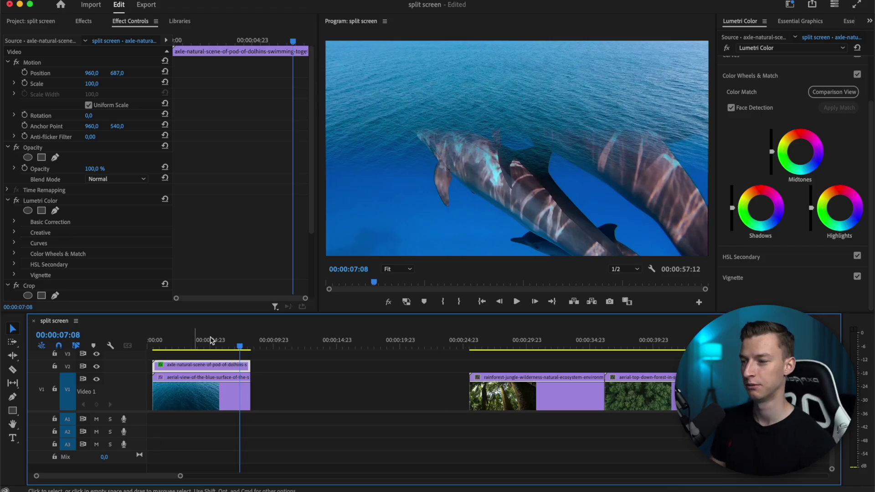
# - Reset the dolphins clip's Crop Edge Feather to 0 and nudge its position
pyautogui.scroll(-4, 83, 237)
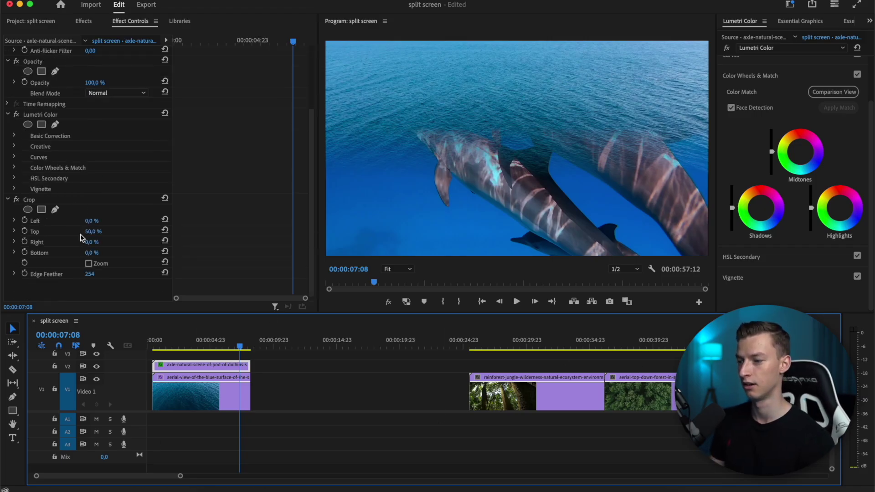
pyautogui.moveTo(94, 275); pyautogui.dragTo(98, 273)
pyautogui.click(98, 273)
pyautogui.write('0')
pyautogui.press('Return')
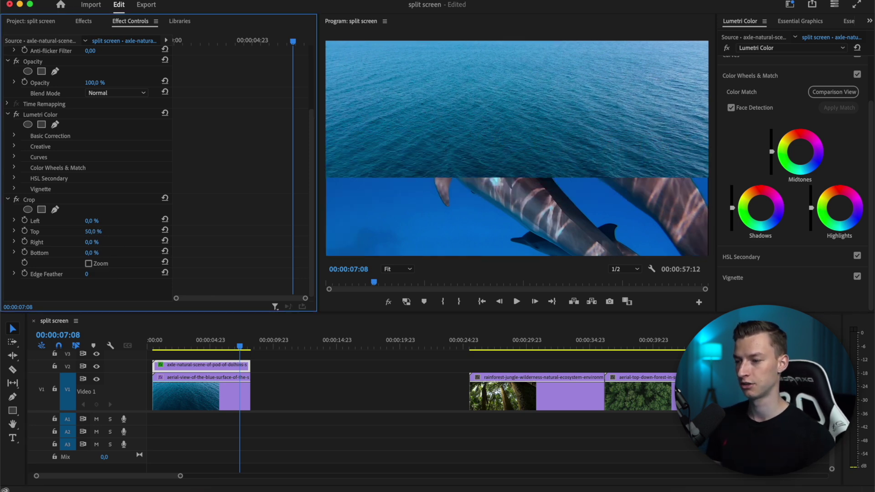
pyautogui.scroll(4, 115, 149)
pyautogui.moveTo(117, 77); pyautogui.dragTo(45, 78)
# - Crop 25% off both the top and bottom of the dolphins clip
pyautogui.scroll(-1, 131, 257)
pyautogui.scroll(-3, 130, 257)
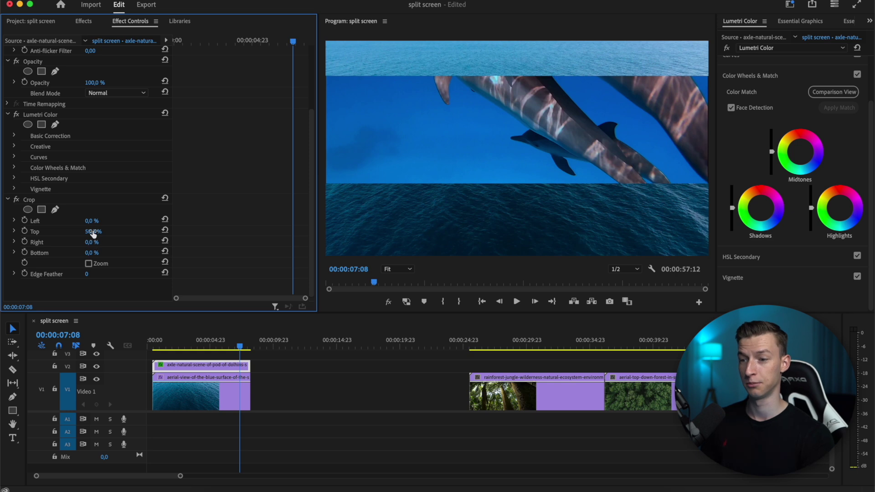
pyautogui.moveTo(92, 231); pyautogui.dragTo(64, 231)
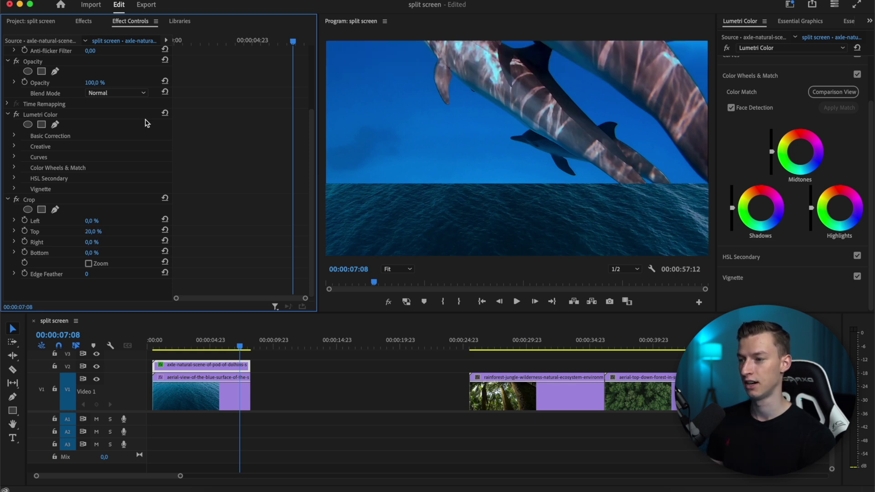
pyautogui.scroll(5, 147, 123)
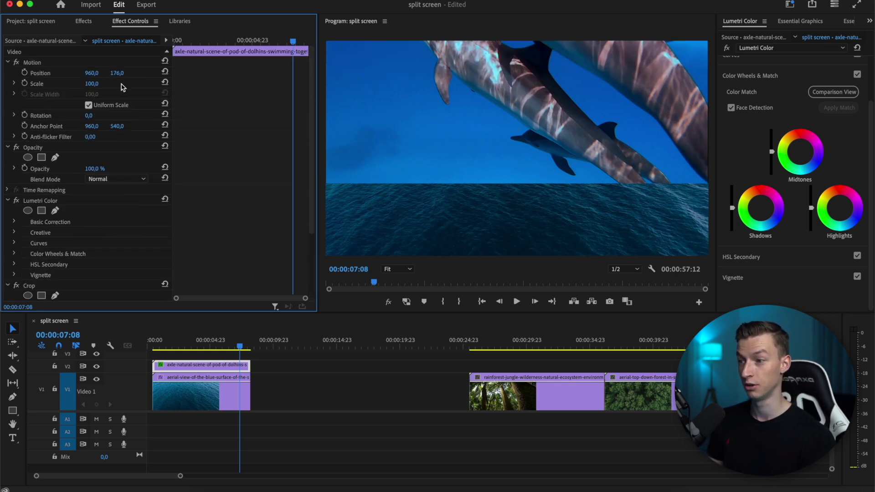
pyautogui.moveTo(117, 77); pyautogui.dragTo(116, 74)
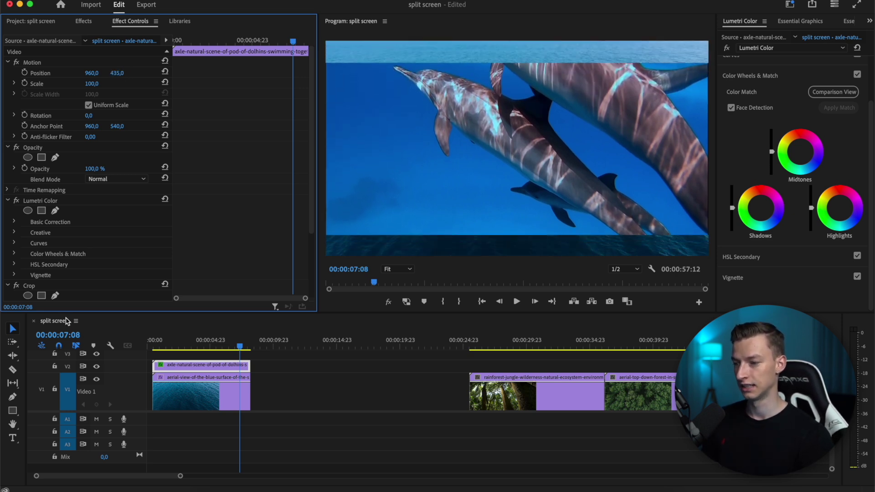
pyautogui.scroll(-4, 98, 257)
pyautogui.click(109, 232)
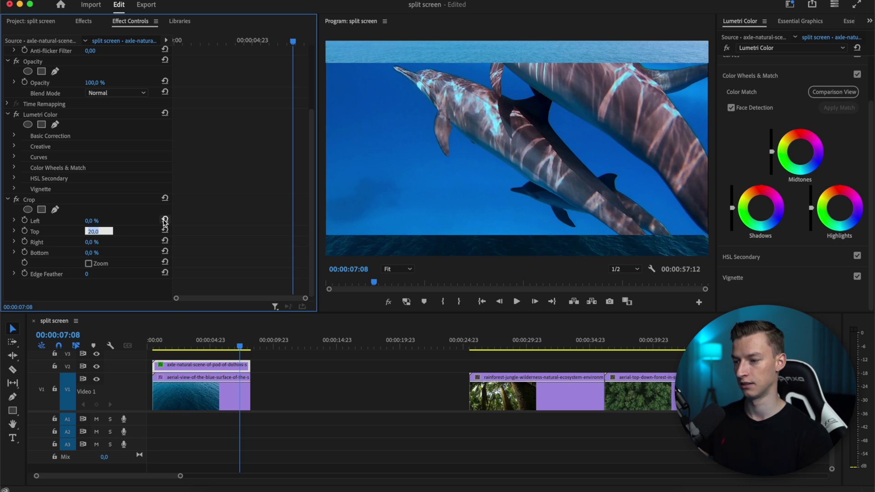
pyautogui.write('25')
pyautogui.press('Return')
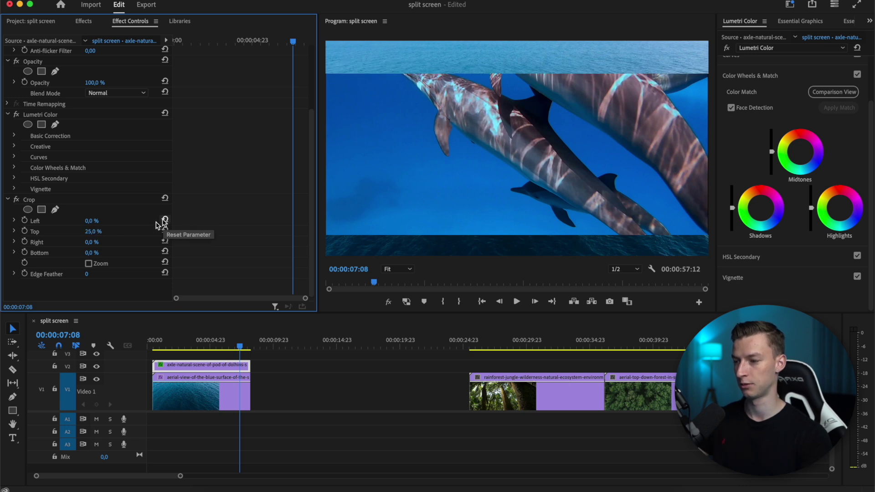
pyautogui.click(93, 253)
pyautogui.write('25')
pyautogui.press('Return')
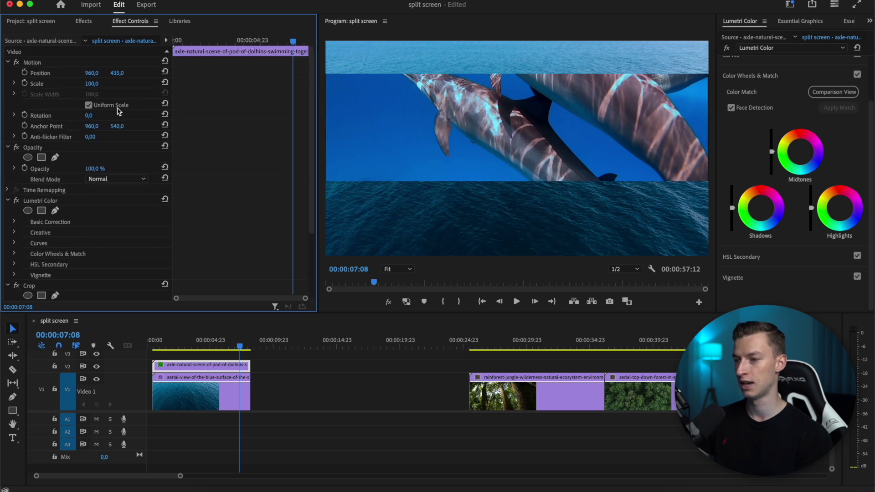
# - Move the cropped dolphins band to Position Y 815 and preview the split screen
pyautogui.moveTo(121, 74); pyautogui.dragTo(294, 74)
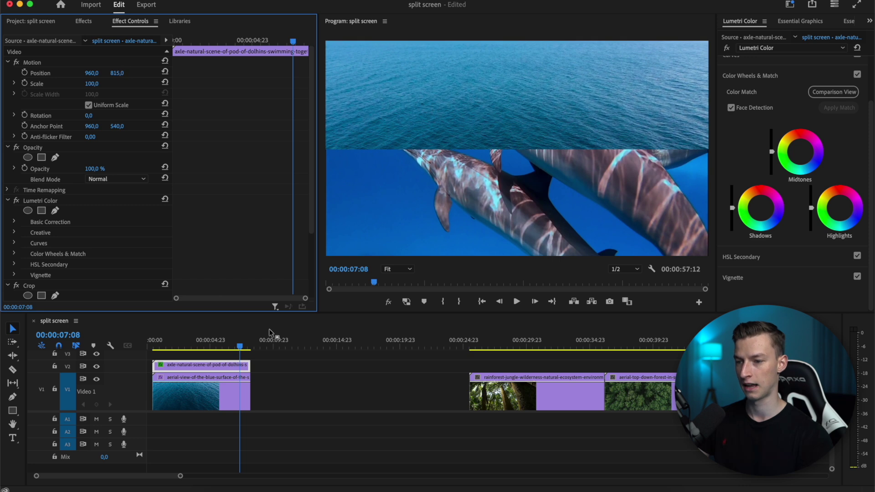
pyautogui.click(163, 343)
pyautogui.press('space')
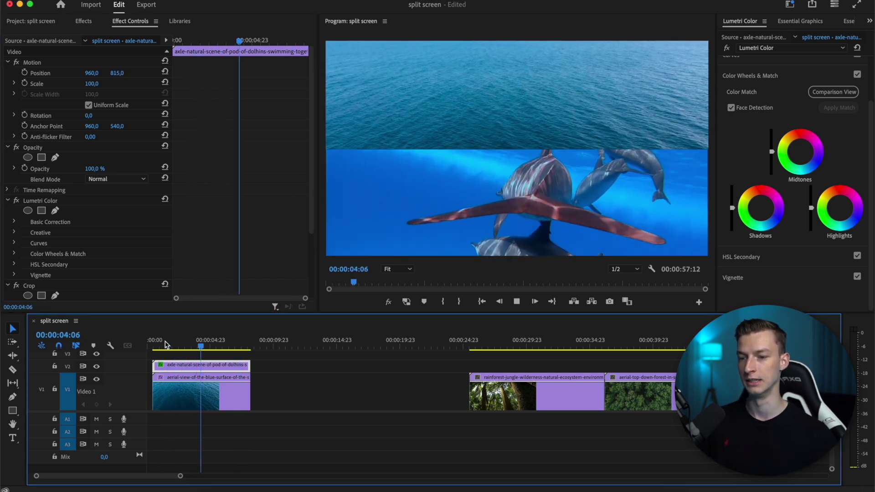
pyautogui.press('space')
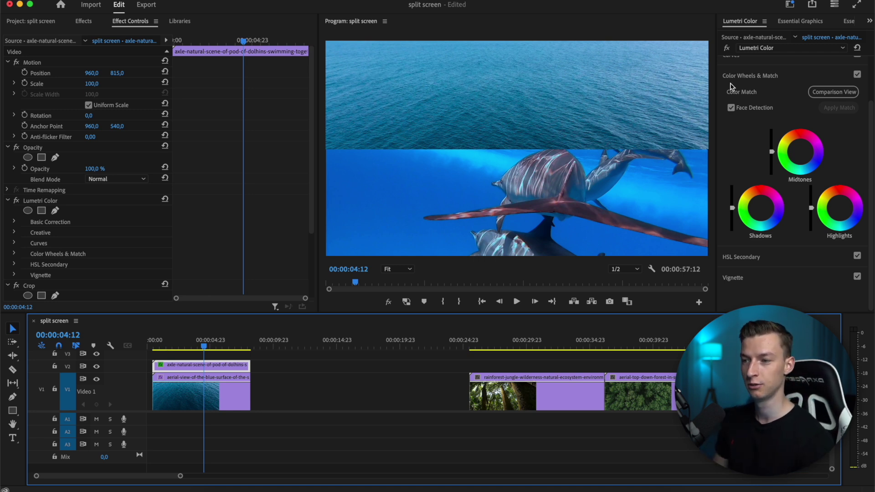
# - Add a Rectangle in Essential Graphics and stretch it into a full-width thin bar
pyautogui.click(809, 21)
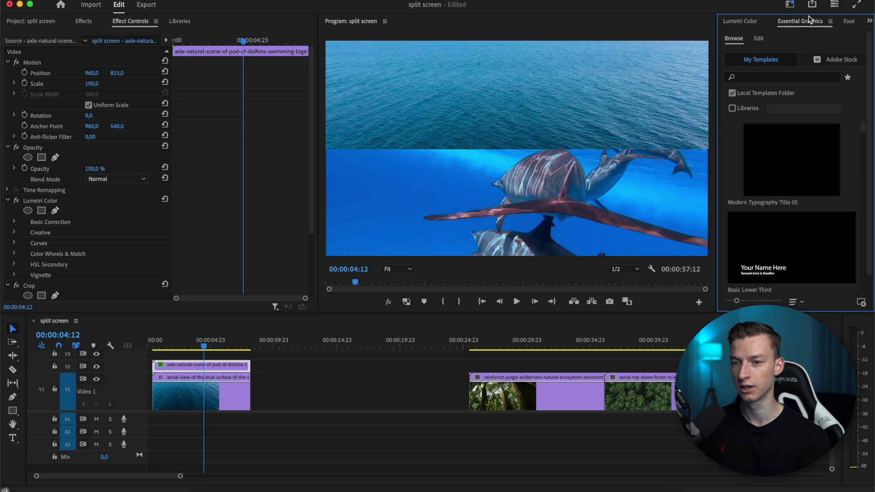
pyautogui.click(759, 37)
pyautogui.click(859, 65)
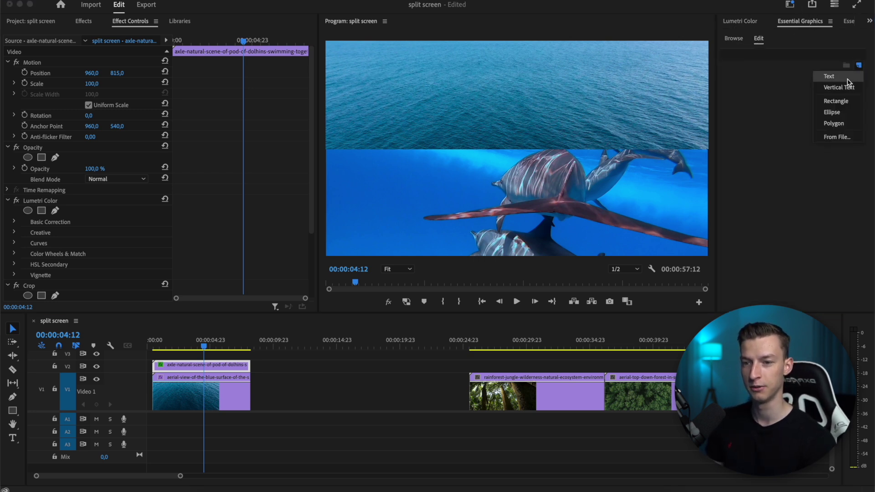
pyautogui.click(848, 102)
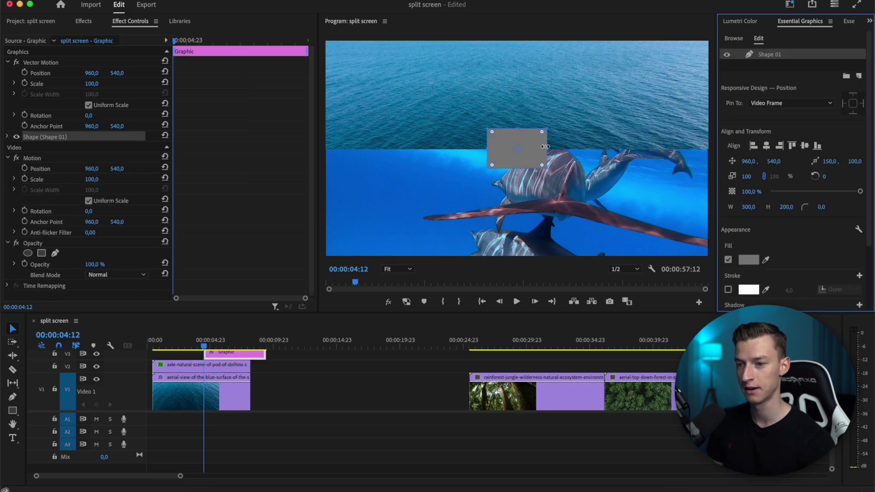
pyautogui.moveTo(548, 131); pyautogui.dragTo(710, 167)
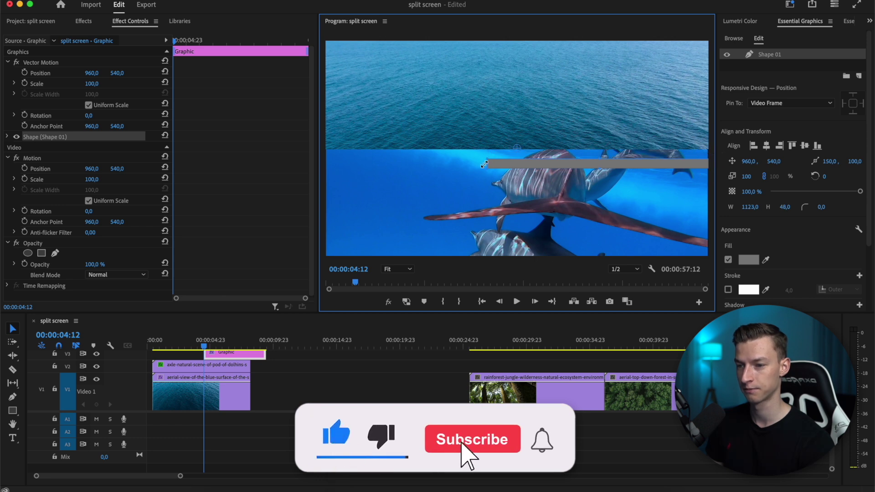
pyautogui.moveTo(487, 166); pyautogui.dragTo(322, 168)
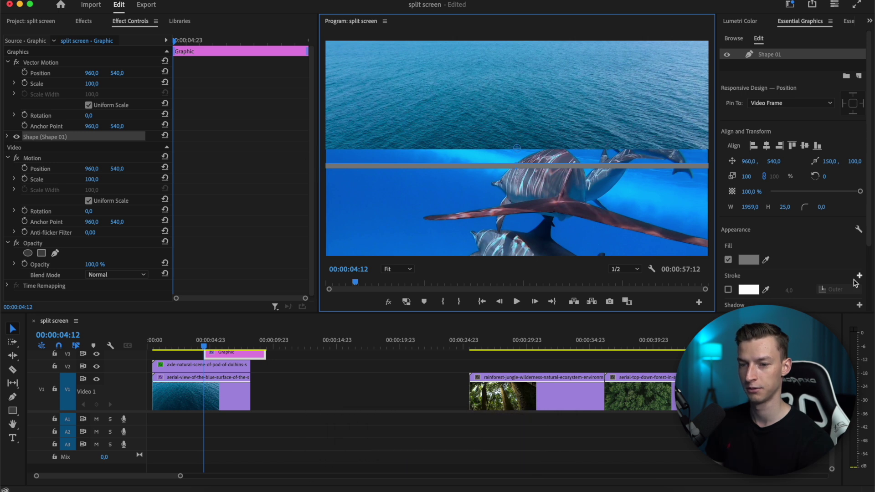
# - Fill the bar white, move it onto the seam, and align the graphic clip's start with the videos
pyautogui.click(746, 260)
pyautogui.click(316, 319)
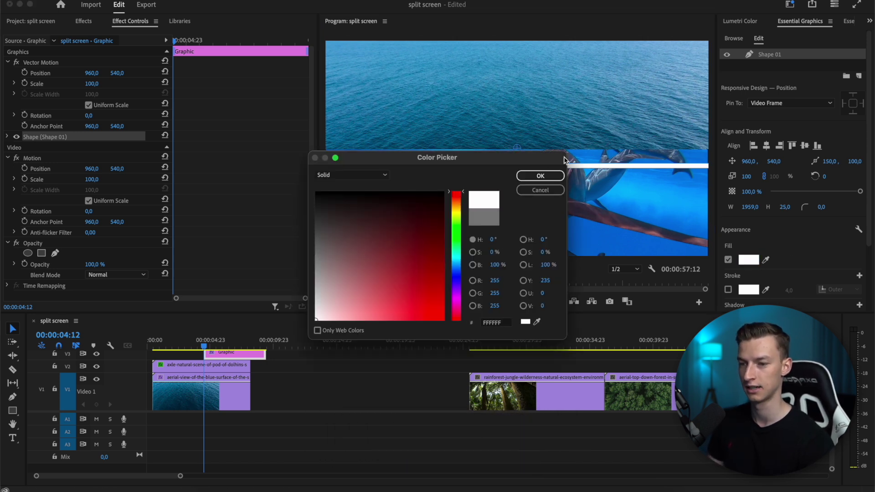
pyautogui.click(540, 177)
pyautogui.moveTo(519, 162); pyautogui.dragTo(525, 150)
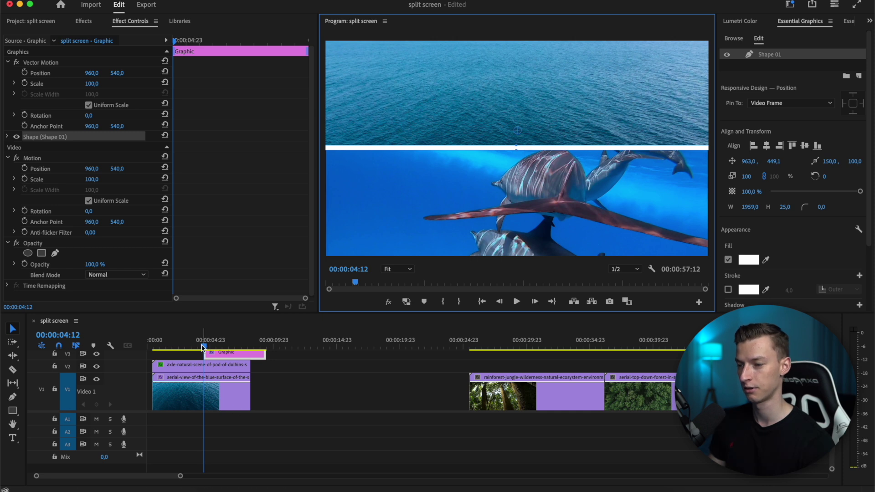
pyautogui.moveTo(226, 355); pyautogui.dragTo(159, 360)
# - Preview the split with the white divider and zoom the timeline out to the whole sequence
pyautogui.scroll(5, 159, 359)
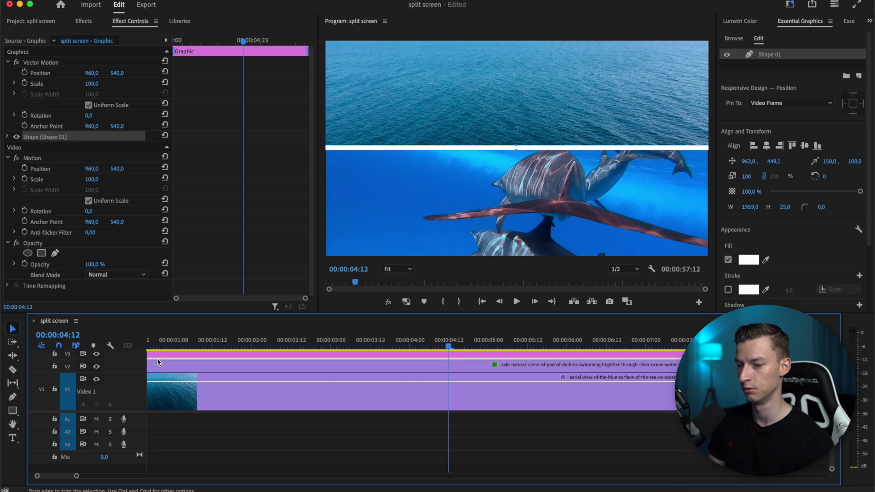
pyautogui.scroll(-1, 223, 384)
pyautogui.scroll(-3, 223, 384)
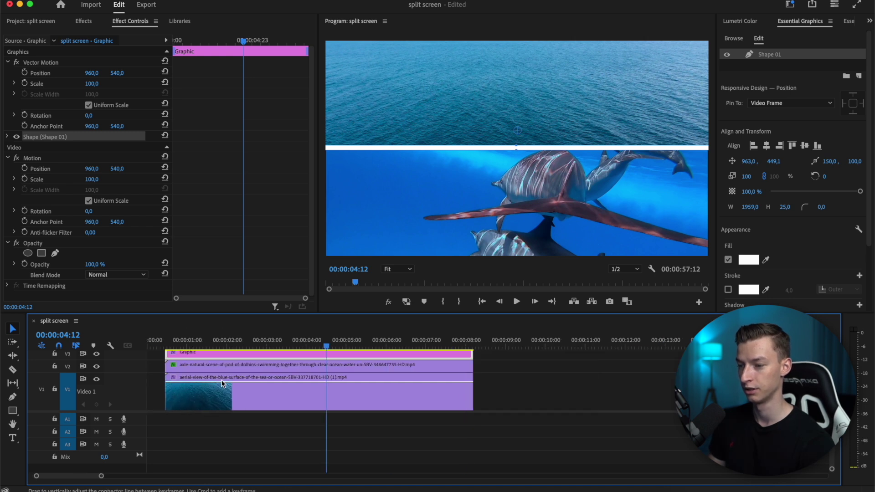
pyautogui.click(181, 345)
pyautogui.press('space')
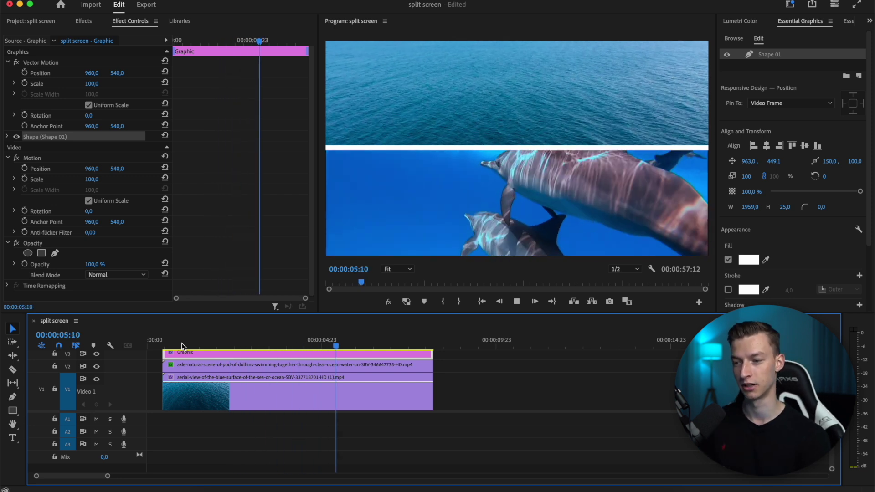
pyautogui.press('space')
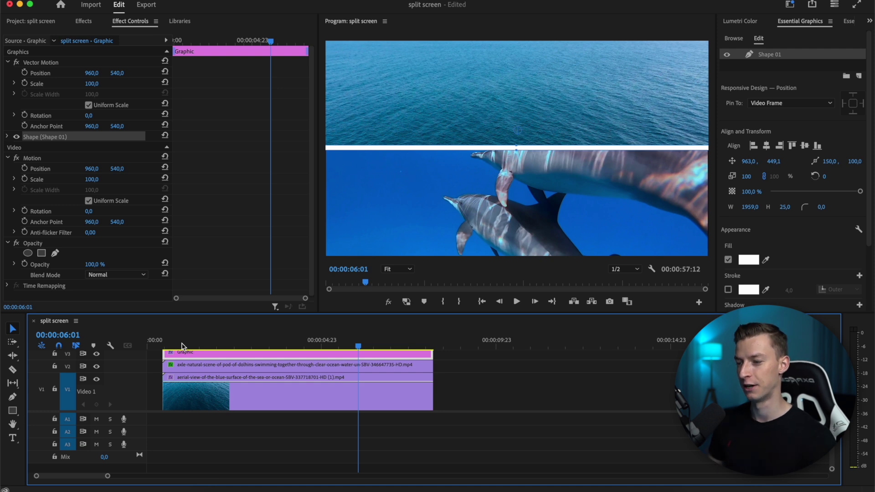
pyautogui.press('-')
pyautogui.press('-')
pyautogui.press('-')
# - Delete the white divider graphic and set the dolphins clip to Scale 128 and Rotation 29°
pyautogui.click(187, 364)
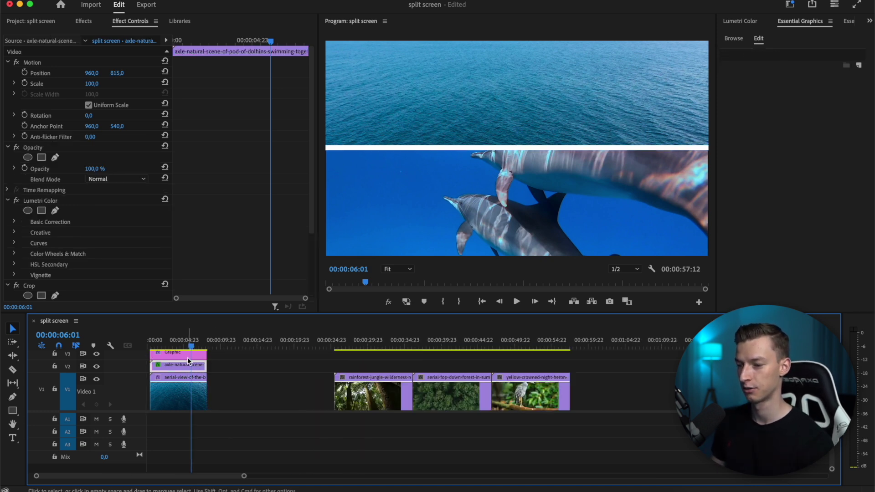
pyautogui.click(192, 352)
pyautogui.press('Delete')
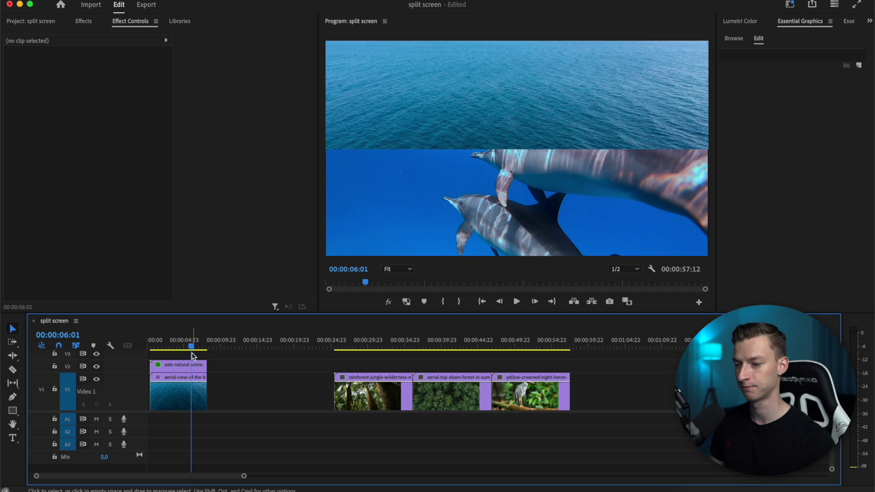
pyautogui.click(187, 365)
pyautogui.click(92, 84)
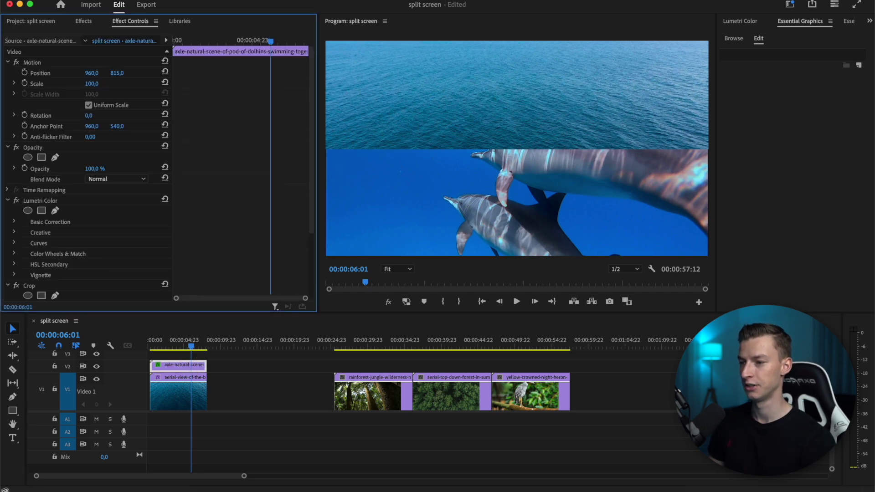
pyautogui.moveTo(92, 85); pyautogui.dragTo(104, 85)
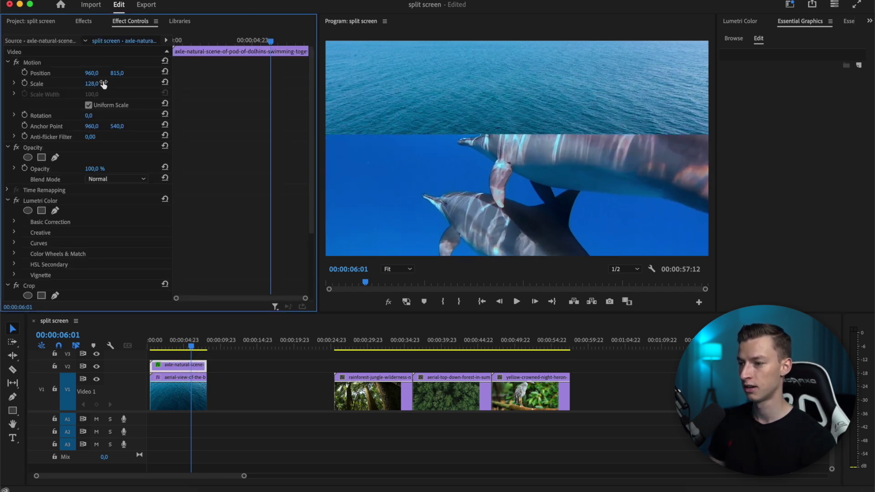
pyautogui.moveTo(91, 117); pyautogui.dragTo(102, 117)
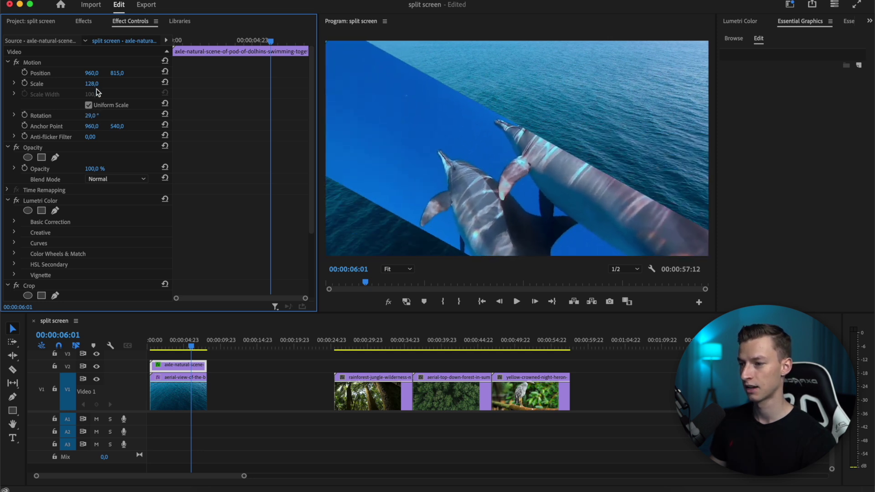
# - Reset the dolphins Crop Bottom to 0, shift Position X to 840, and play the angled split
pyautogui.scroll(-4, 84, 215)
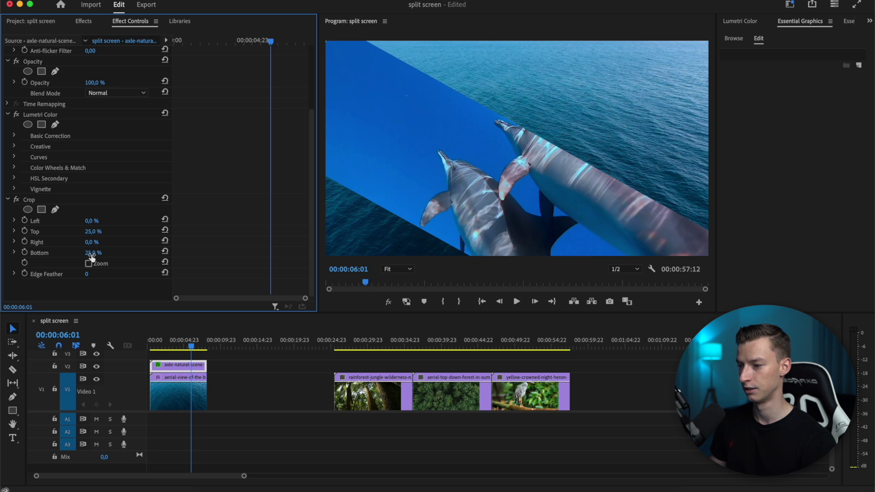
pyautogui.click(164, 251)
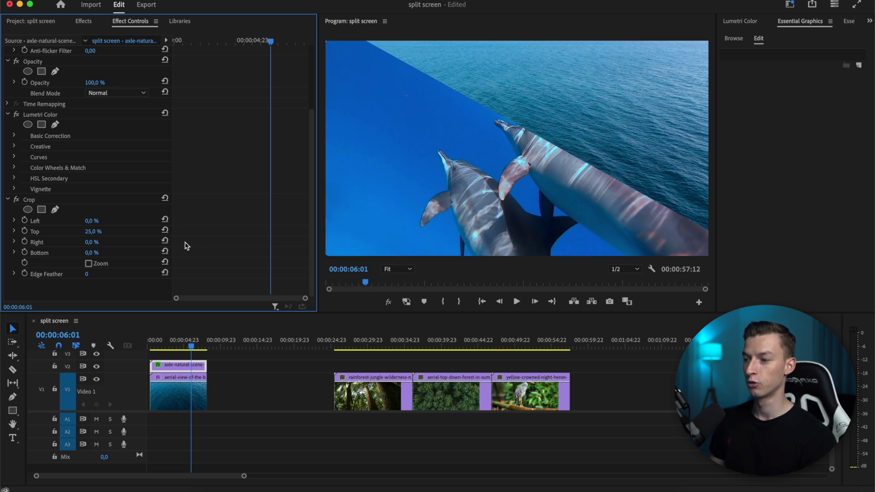
pyautogui.scroll(4, 140, 98)
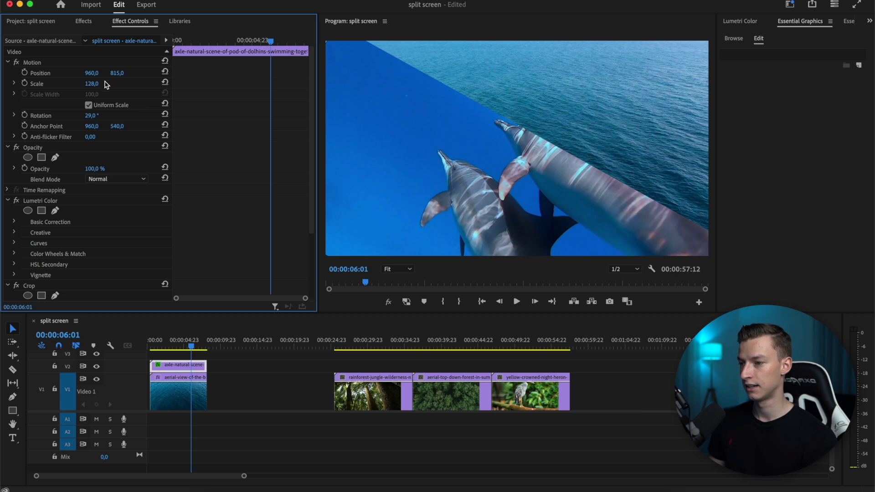
pyautogui.click(88, 74)
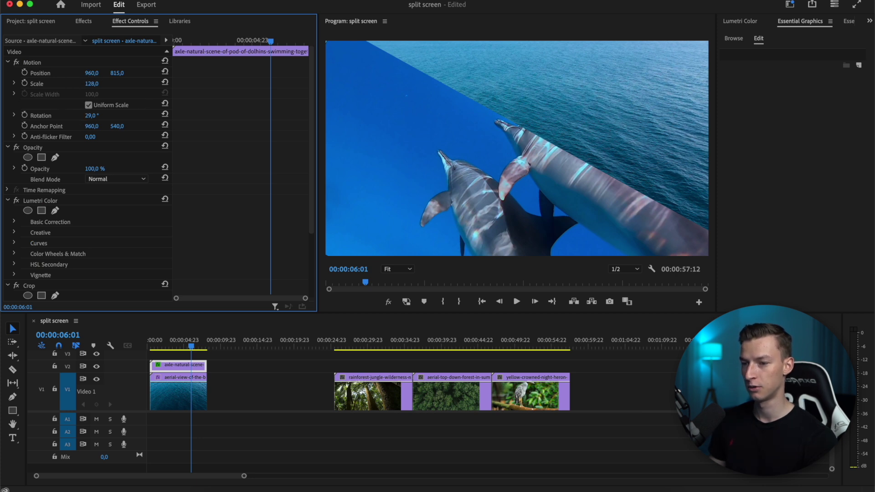
pyautogui.moveTo(91, 73); pyautogui.dragTo(36, 73)
pyautogui.click(174, 343)
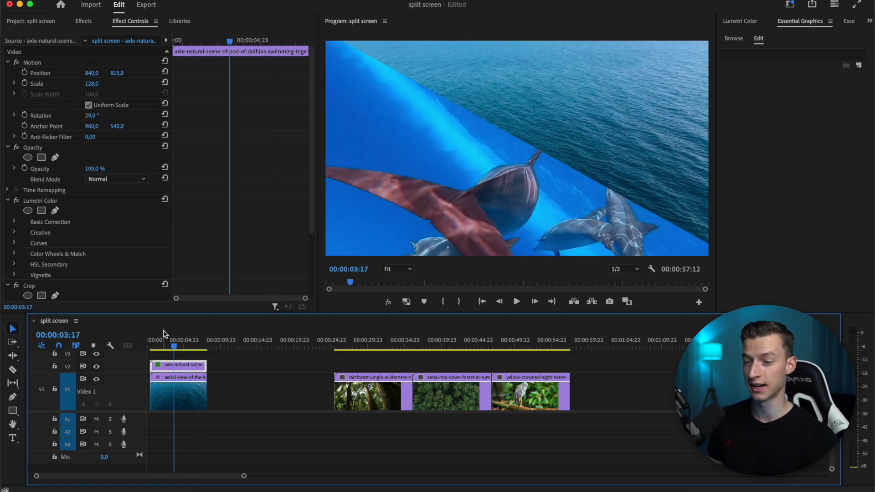
pyautogui.press('space')
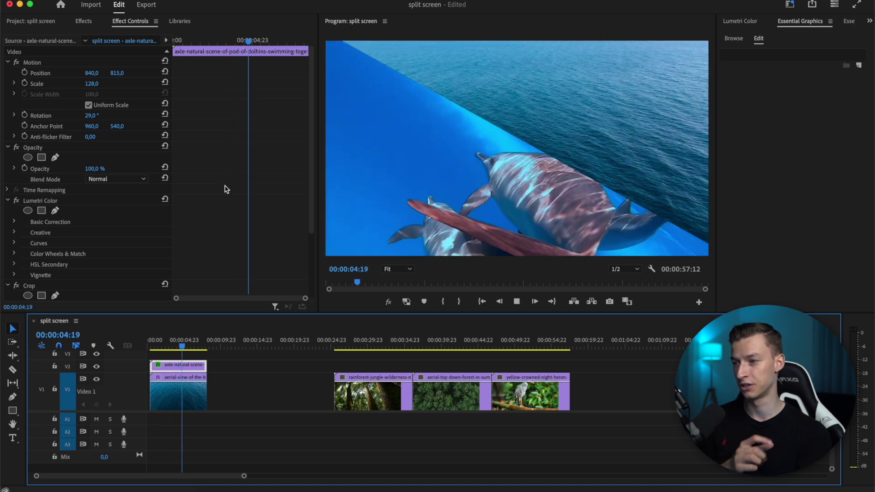
pyautogui.press('space')
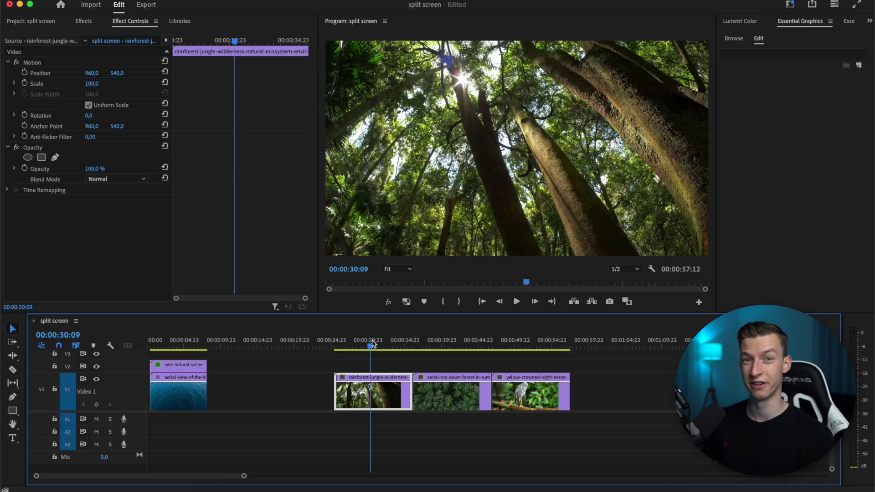
# - Stack the top-down forest clip above the rainforest clip and apply Radial Wipe, found by searching 'radia'
pyautogui.moveTo(449, 390); pyautogui.dragTo(370, 378)
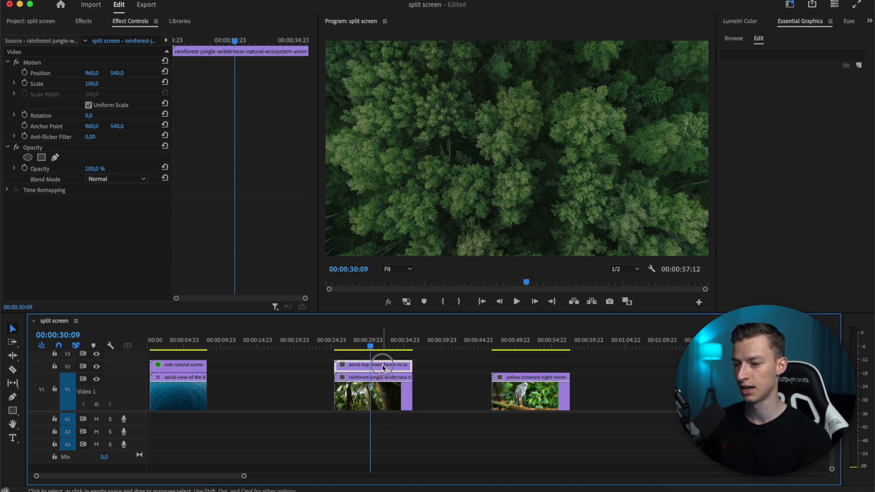
pyautogui.click(82, 21)
pyautogui.doubleClick(82, 36)
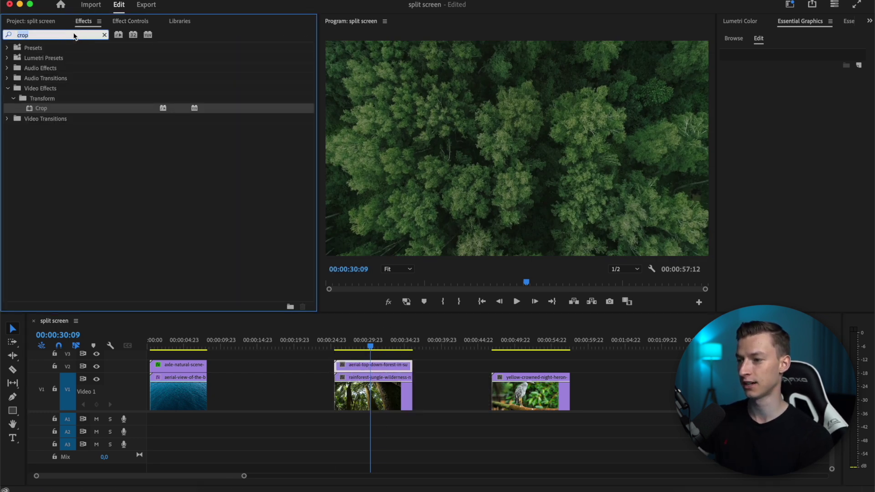
pyautogui.write('radia')
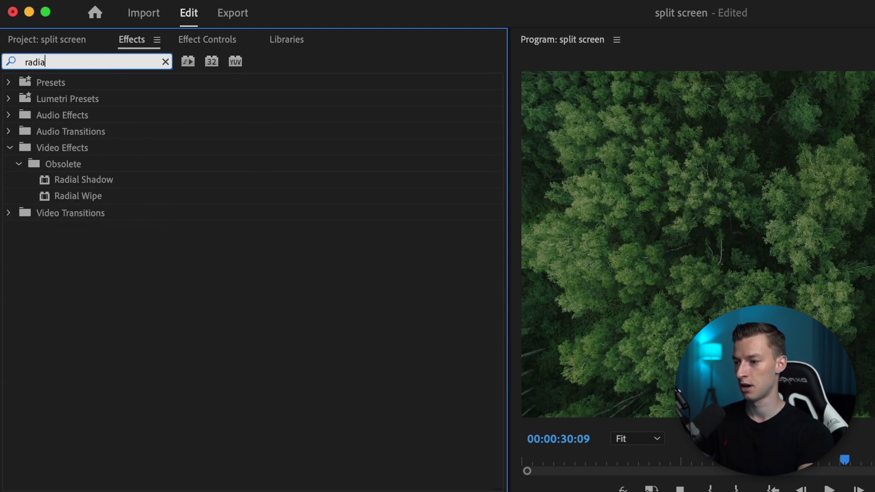
pyautogui.moveTo(107, 193); pyautogui.dragTo(632, 491)
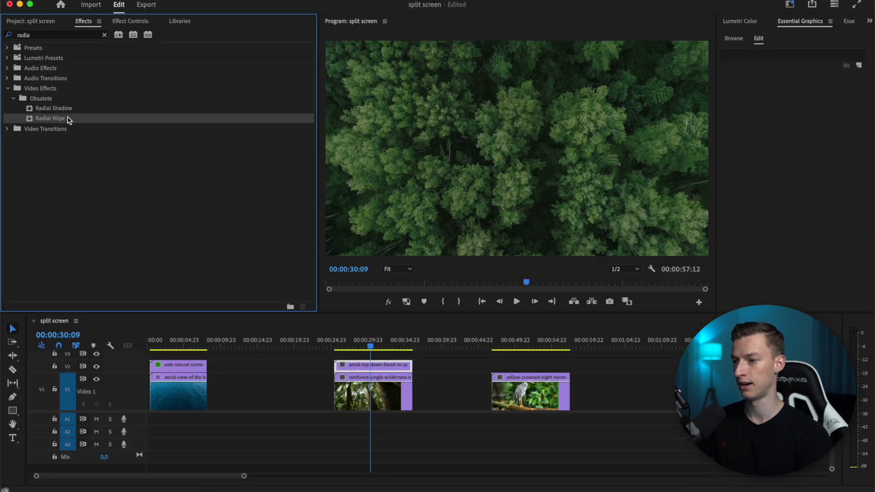
pyautogui.moveTo(395, 369); pyautogui.dragTo(395, 369)
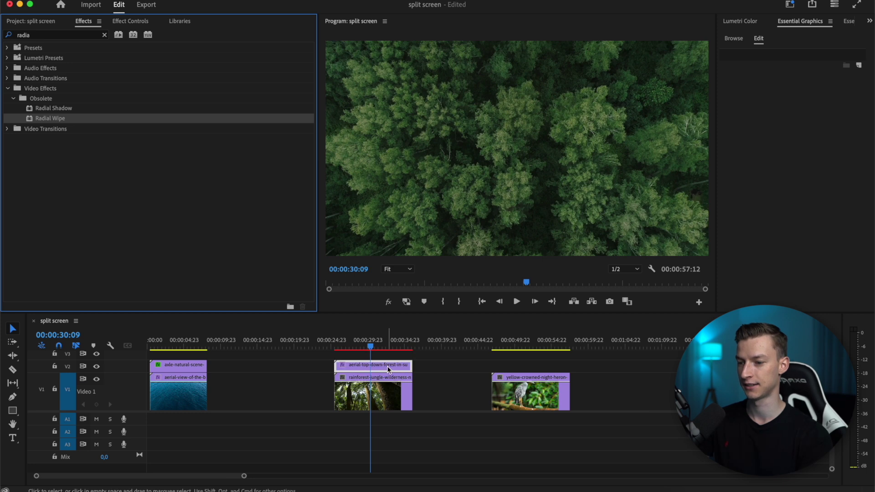
pyautogui.moveTo(82, 118); pyautogui.dragTo(377, 390)
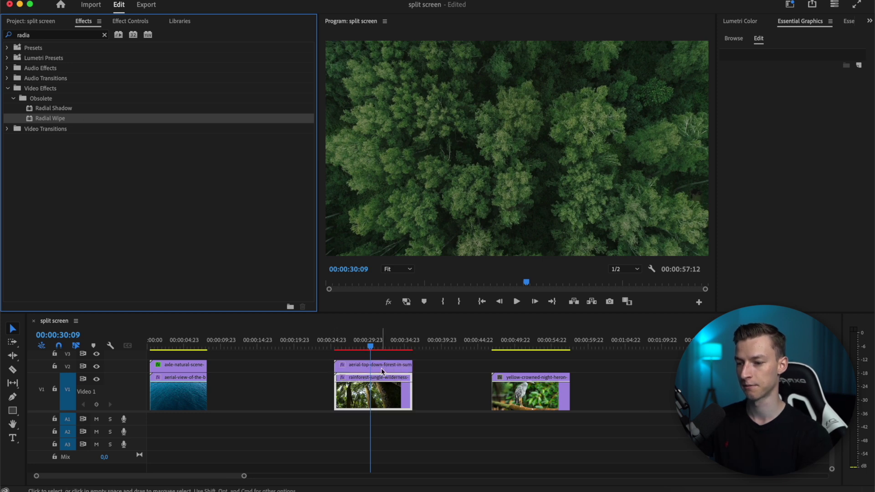
# - Select the forest clip's Radial Wipe in Effect Controls and edit Transition Completion
pyautogui.click(129, 20)
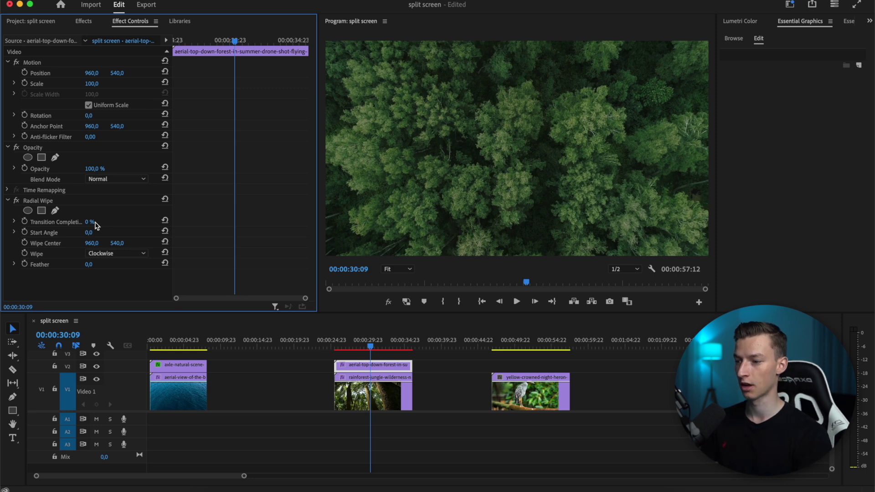
pyautogui.click(44, 201)
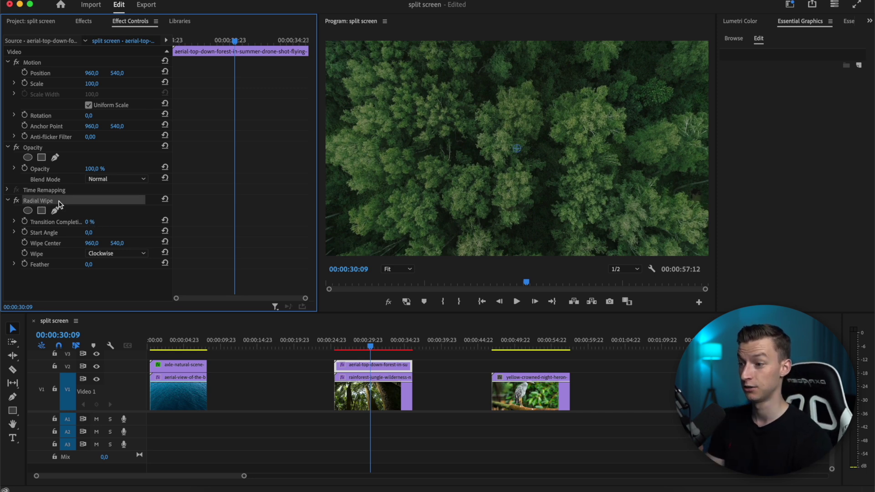
pyautogui.click(90, 222)
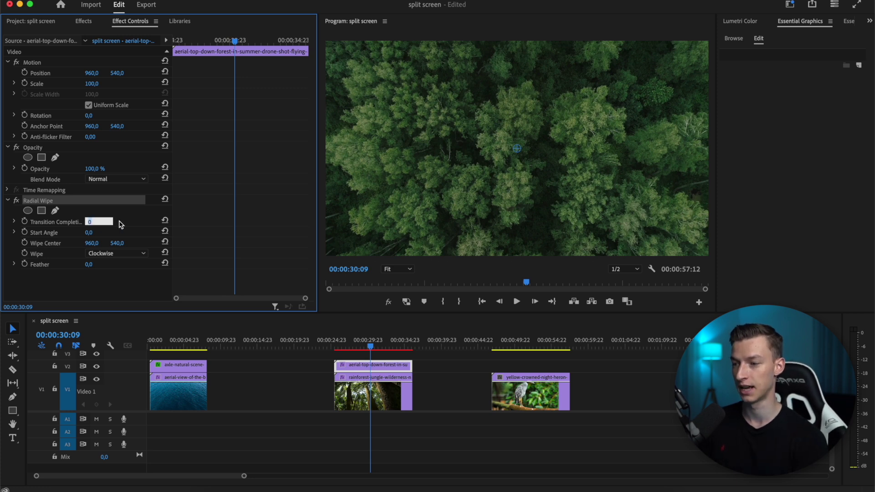
# - Set Radial Wipe Transition Completion to 50% and play back the split from about 27 seconds
pyautogui.write('50')
pyautogui.press('Return')
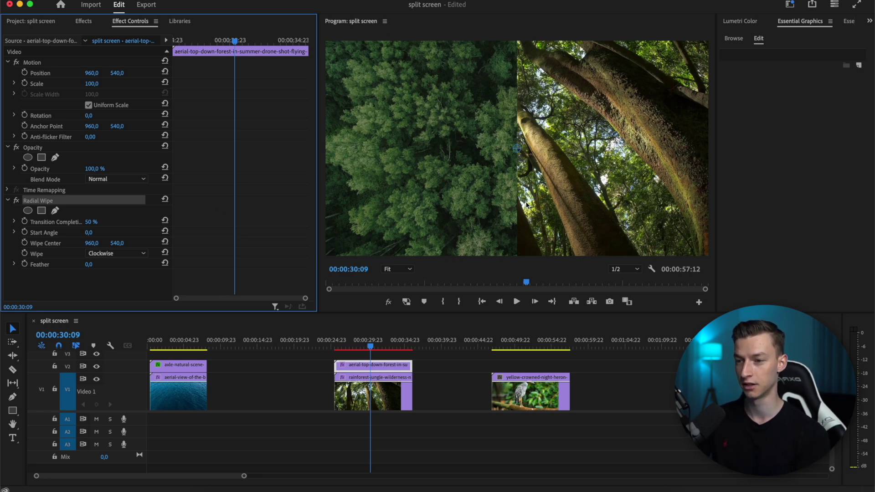
pyautogui.click(350, 348)
pyautogui.press('space')
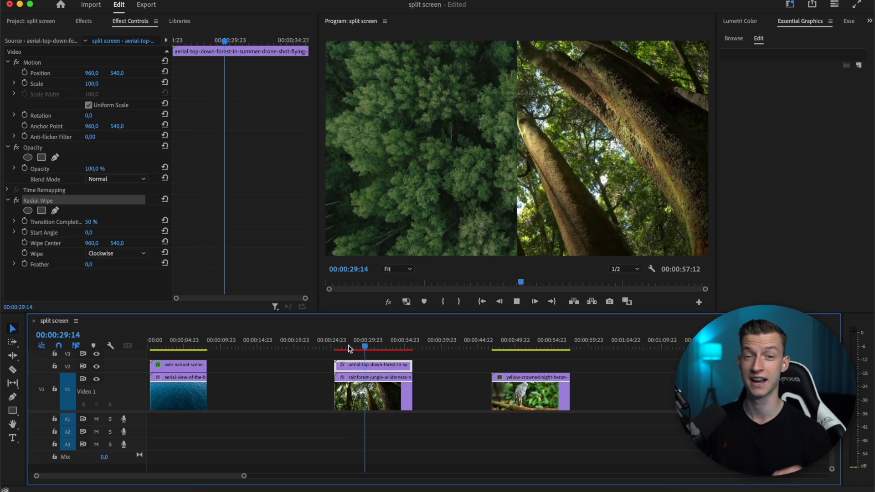
pyautogui.press('space')
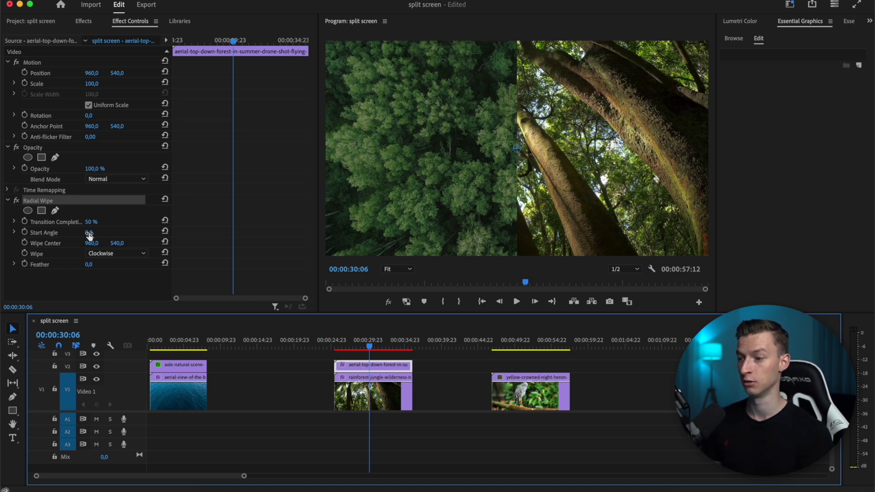
# - Rotate the wipe's Start Angle to 119°, preview a feathered edge, then return Feather to 0
pyautogui.moveTo(89, 234); pyautogui.dragTo(144, 233)
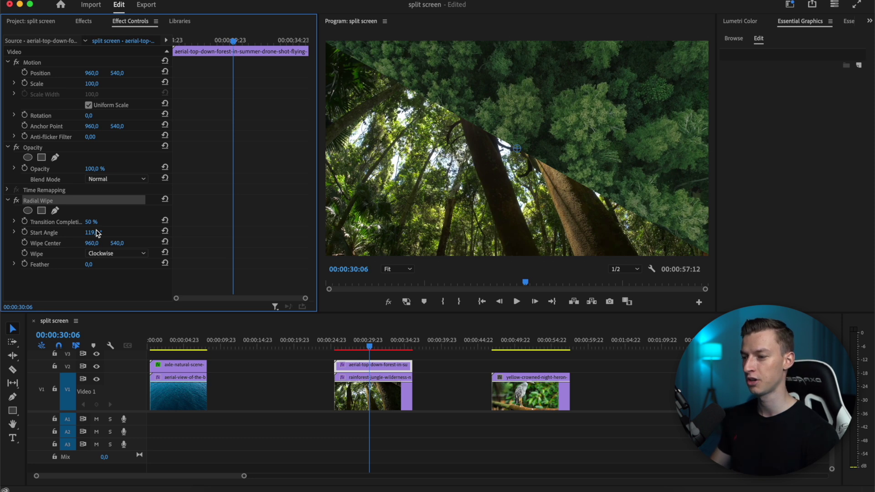
pyautogui.moveTo(89, 264)
pyautogui.mouseDown()
pyautogui.moveTo(126, 264)
pyautogui.moveTo(99, 265)
pyautogui.mouseUp()
pyautogui.click(353, 342)
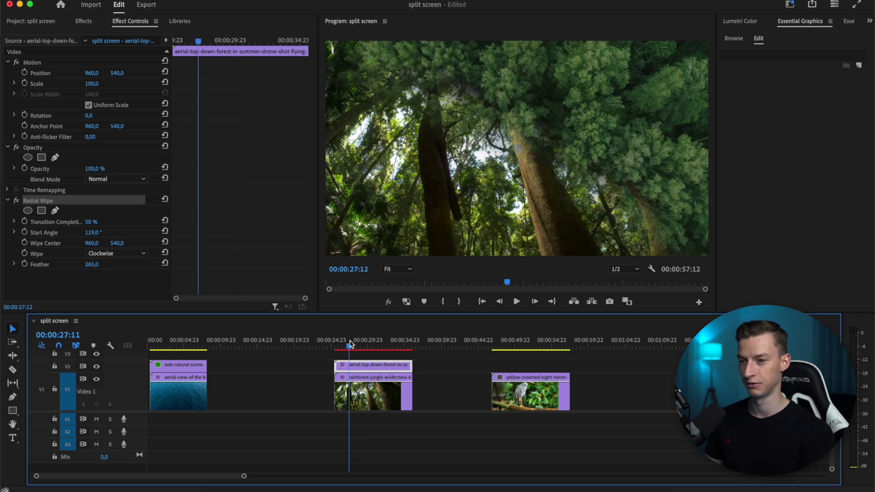
pyautogui.press('space')
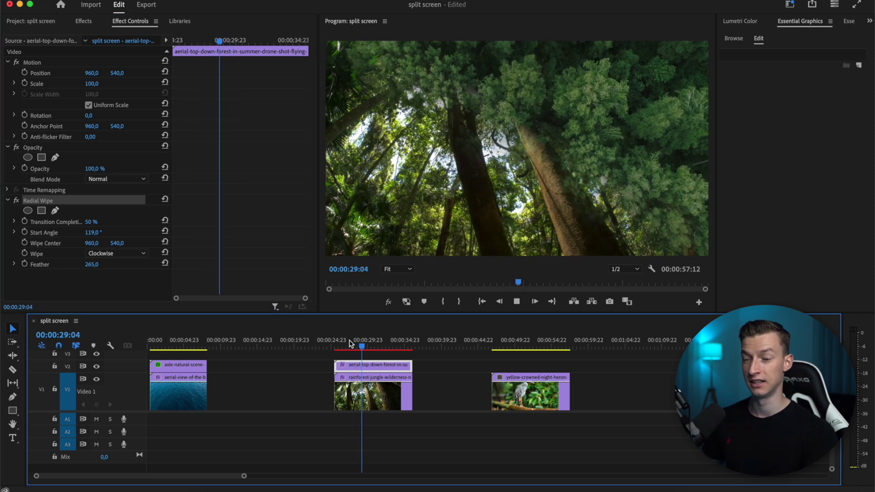
pyautogui.moveTo(91, 264); pyautogui.dragTo(100, 266)
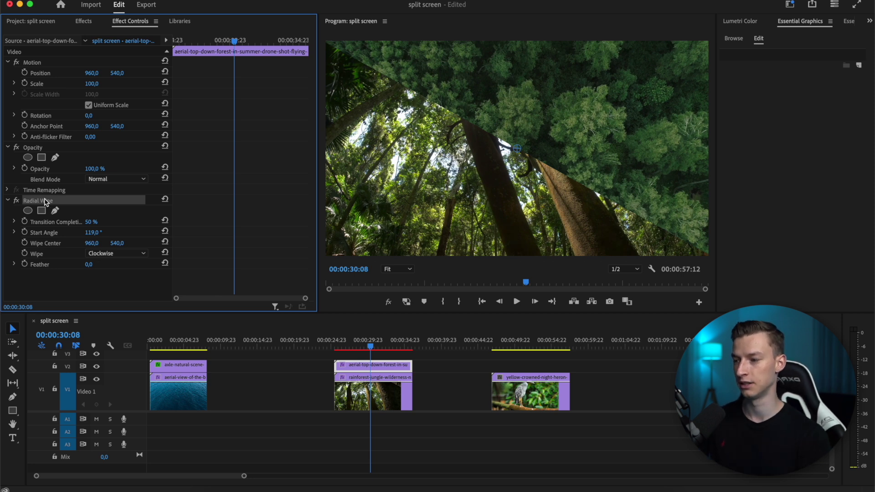
# - Move the heron clip to V3 and give it the forest's Radial Wipe with a -61° start angle
pyautogui.moveTo(521, 391); pyautogui.dragTo(376, 357)
pyautogui.click(377, 367)
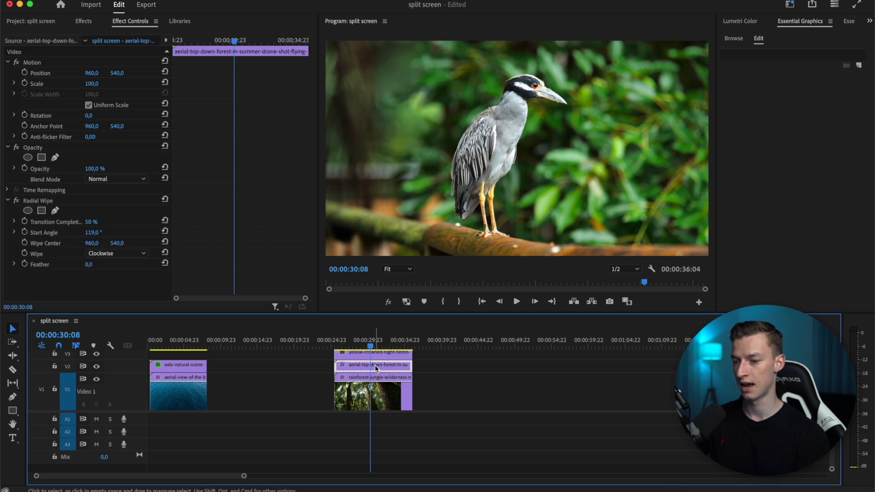
pyautogui.click(39, 201)
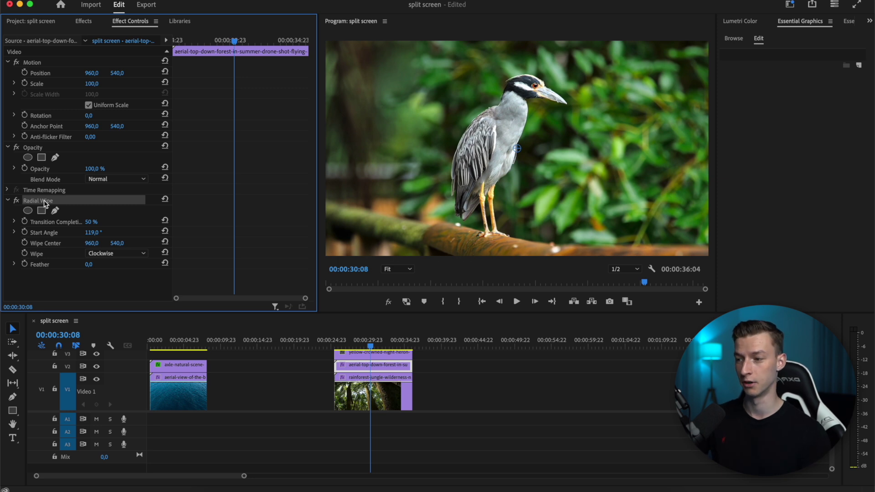
pyautogui.click(370, 355)
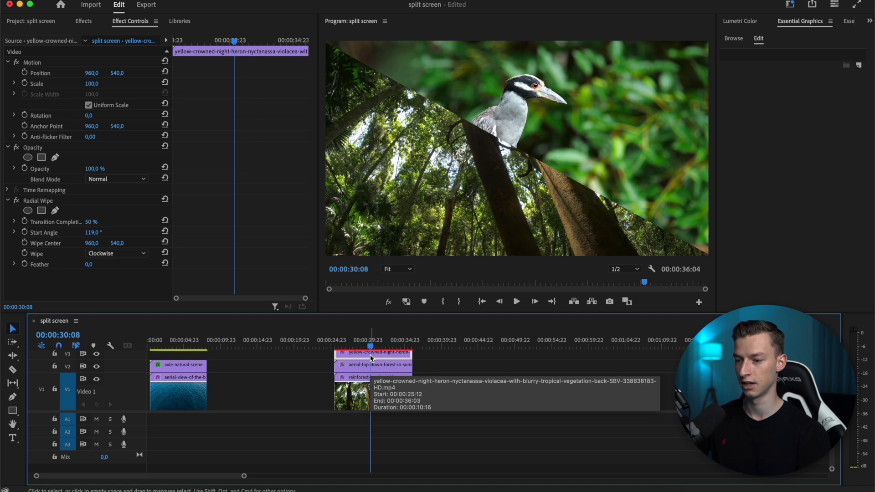
pyautogui.click(121, 202)
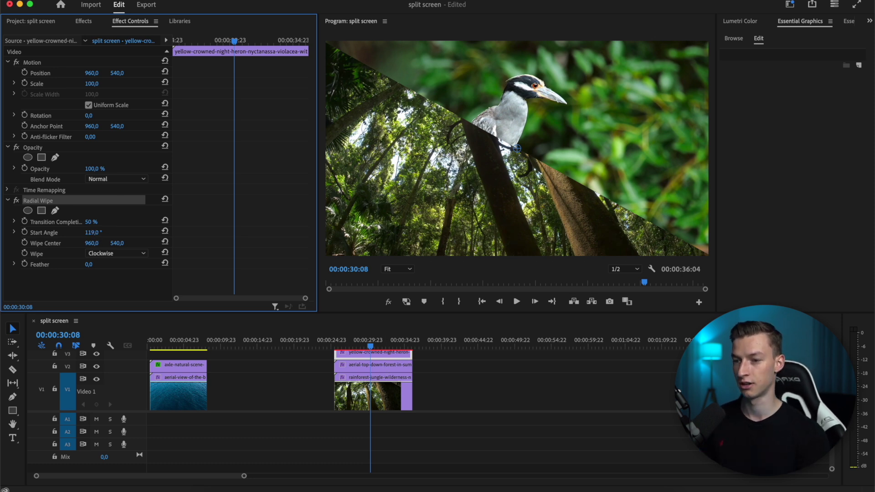
pyautogui.moveTo(93, 232); pyautogui.dragTo(12, 232)
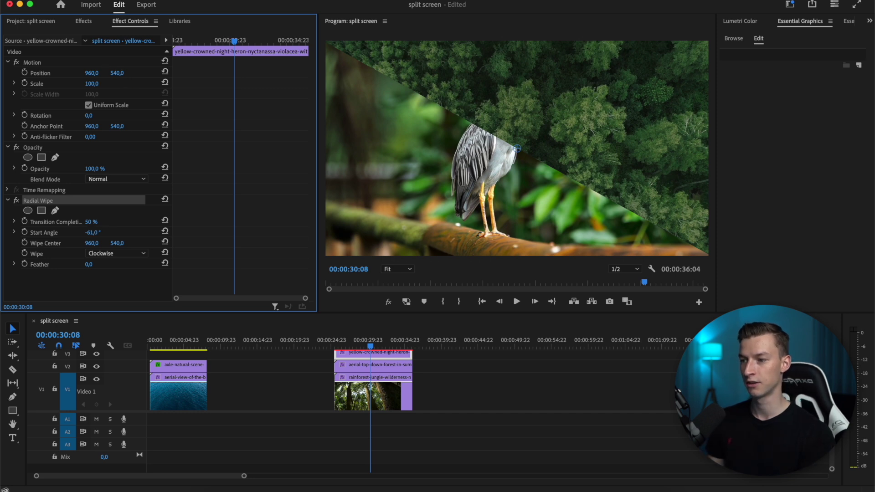
# - Shift the heron layer down and left, and raise the forest clip to position 960, 268
pyautogui.moveTo(117, 73); pyautogui.dragTo(245, 73)
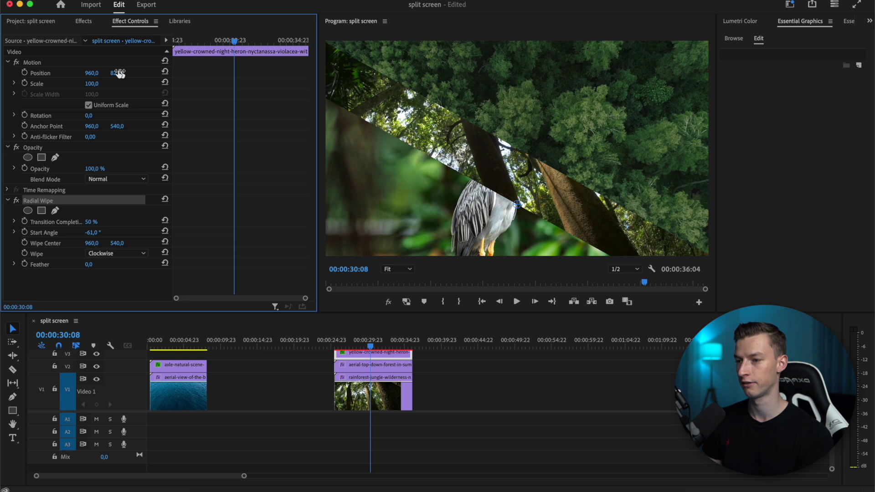
pyautogui.moveTo(92, 72); pyautogui.dragTo(56, 73)
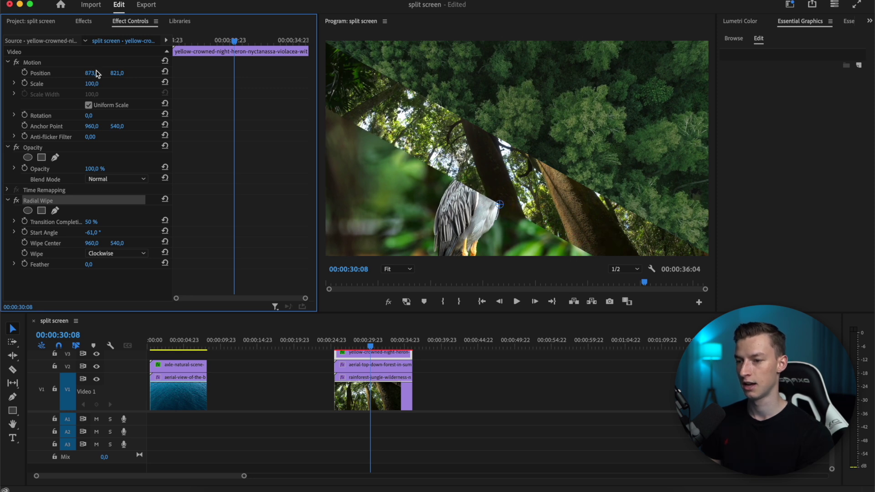
pyautogui.click(394, 368)
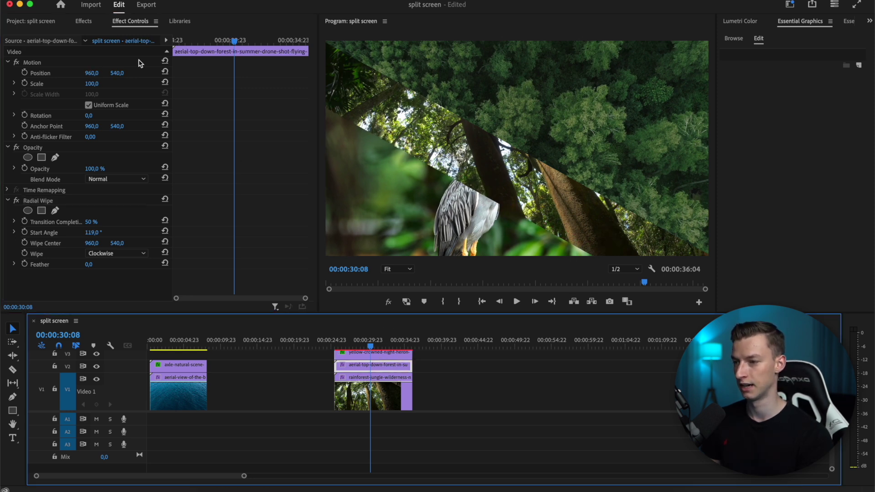
pyautogui.moveTo(117, 73)
pyautogui.mouseDown()
pyautogui.moveTo(0, 73)
pyautogui.moveTo(122, 74)
pyautogui.mouseUp()
pyautogui.click(345, 335)
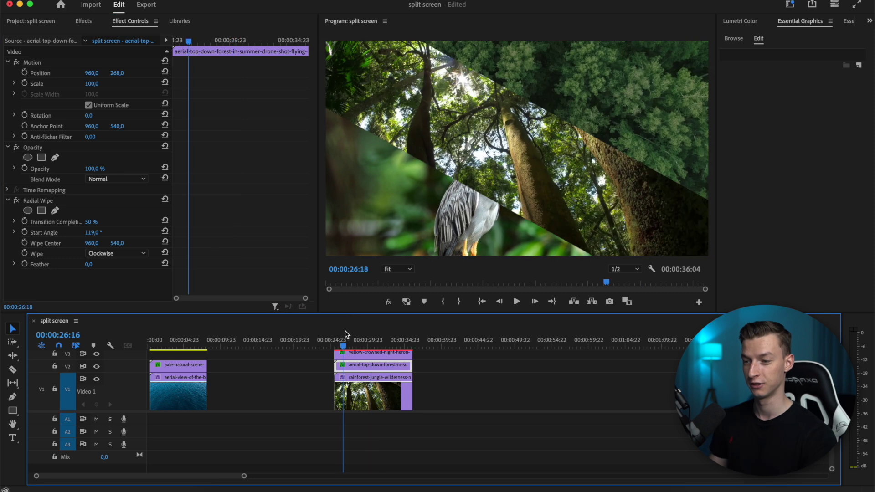
pyautogui.press('space')
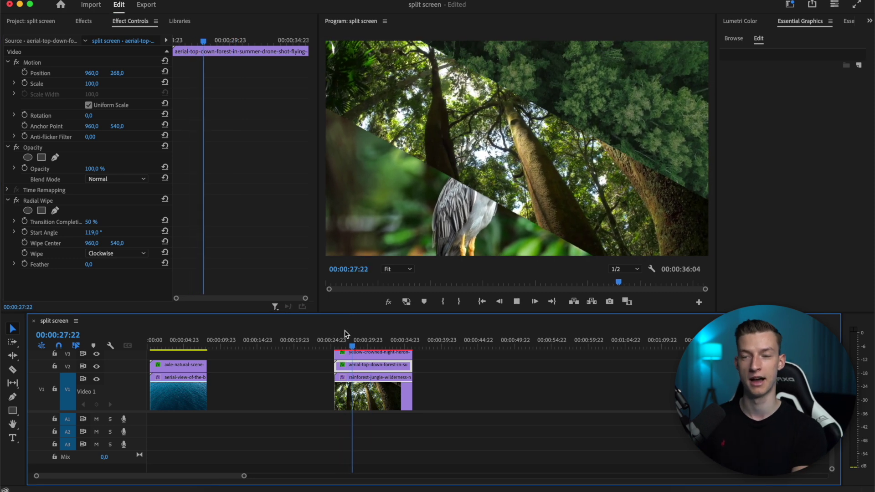
pyautogui.press('space')
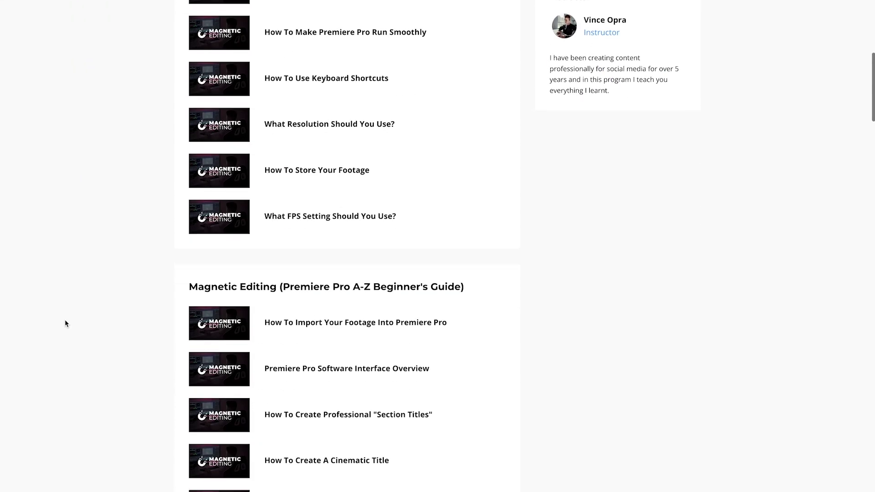
# - Scroll past the Edit With Vince and Picture Perfect lessons to Resources & Downloads
pyautogui.scroll(-11, 65, 323)
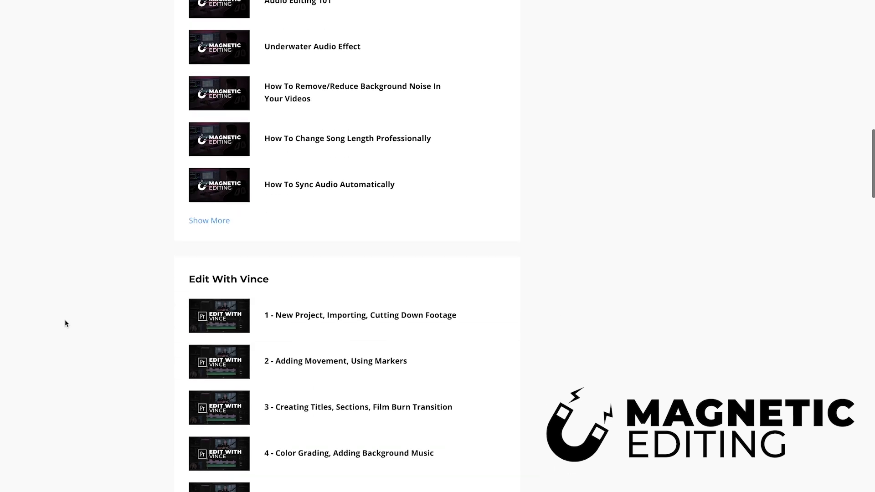
pyautogui.scroll(-15, 65, 324)
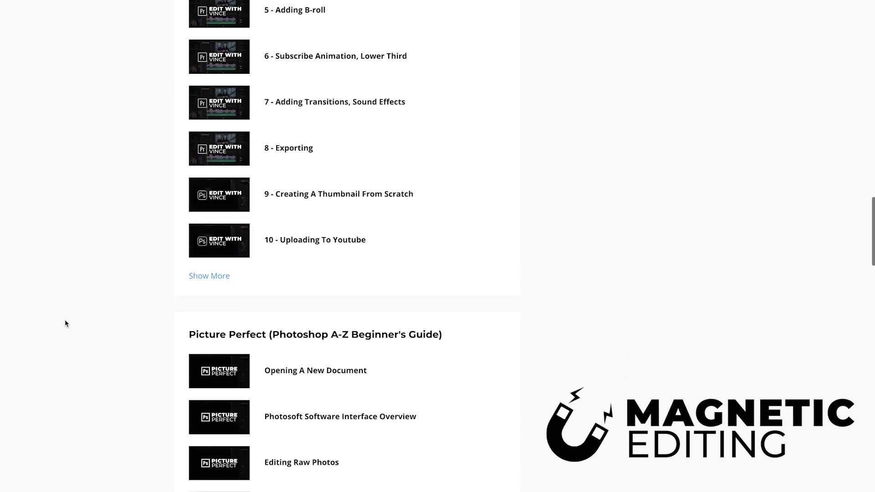
pyautogui.scroll(-15, 65, 323)
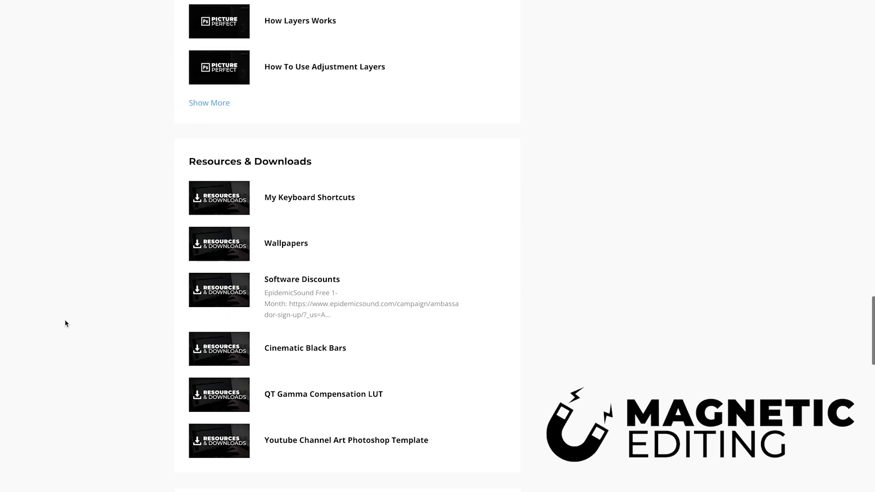